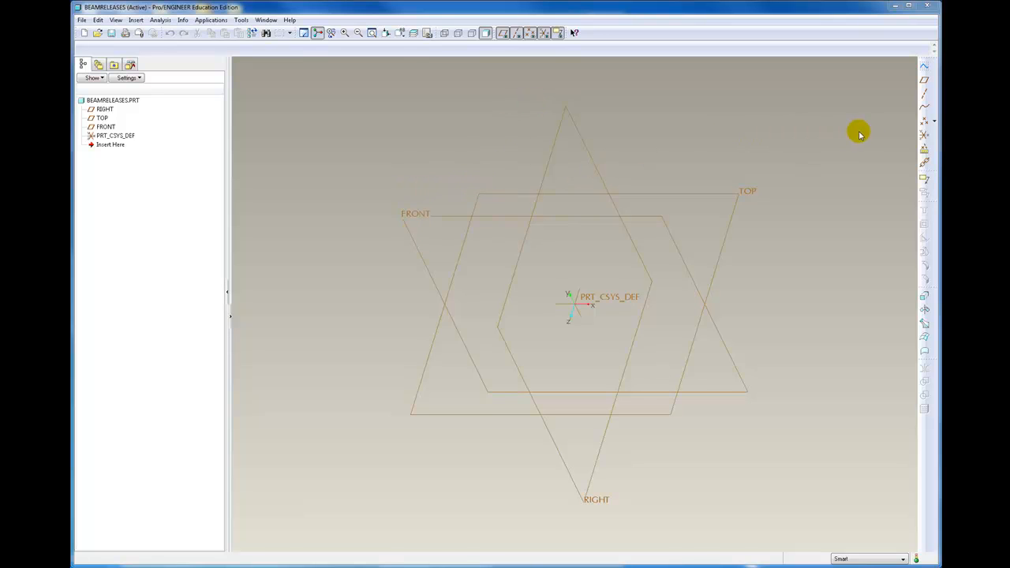
# Start offset datum points referenced to PRT_CSYS_DEF, adding PNT0 at the origin and PNT1 at X 100
pyautogui.click(933, 122)
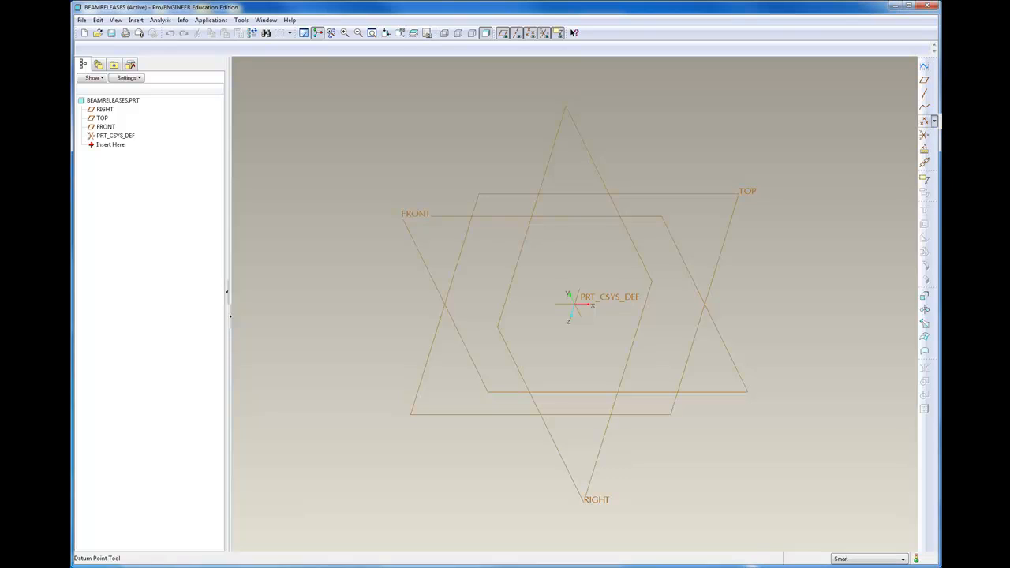
pyautogui.click(925, 121)
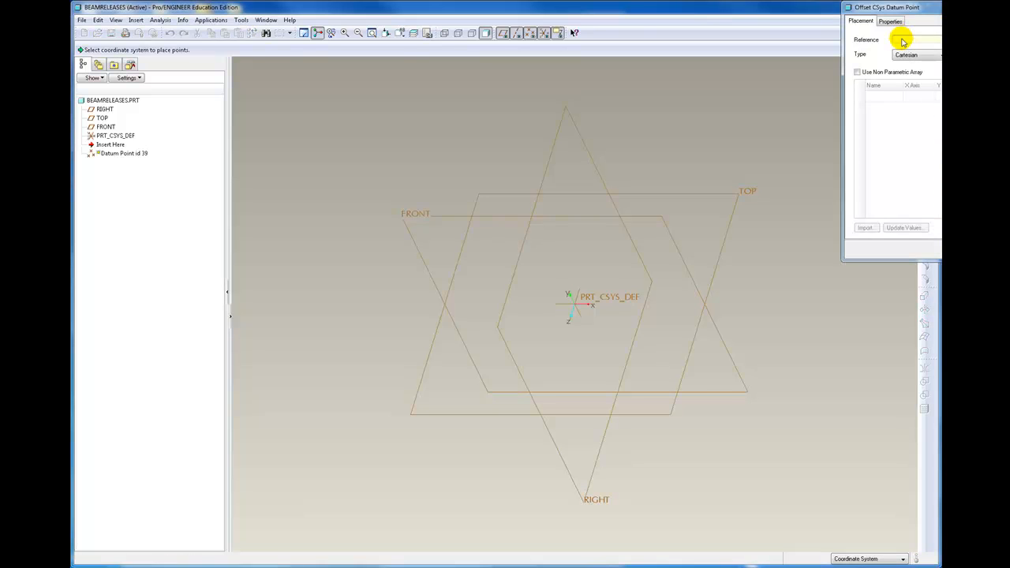
pyautogui.click(588, 302)
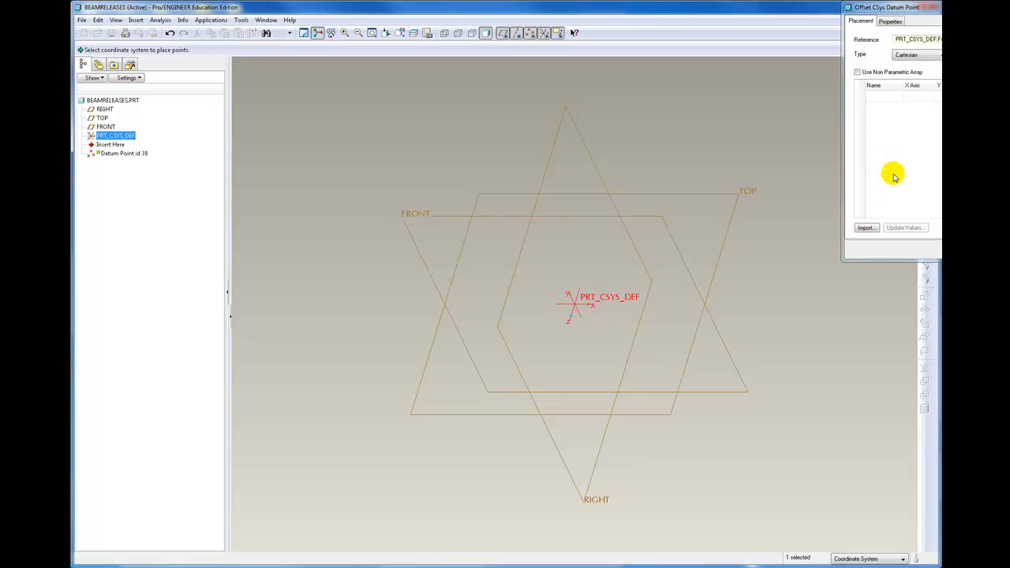
pyautogui.click(881, 98)
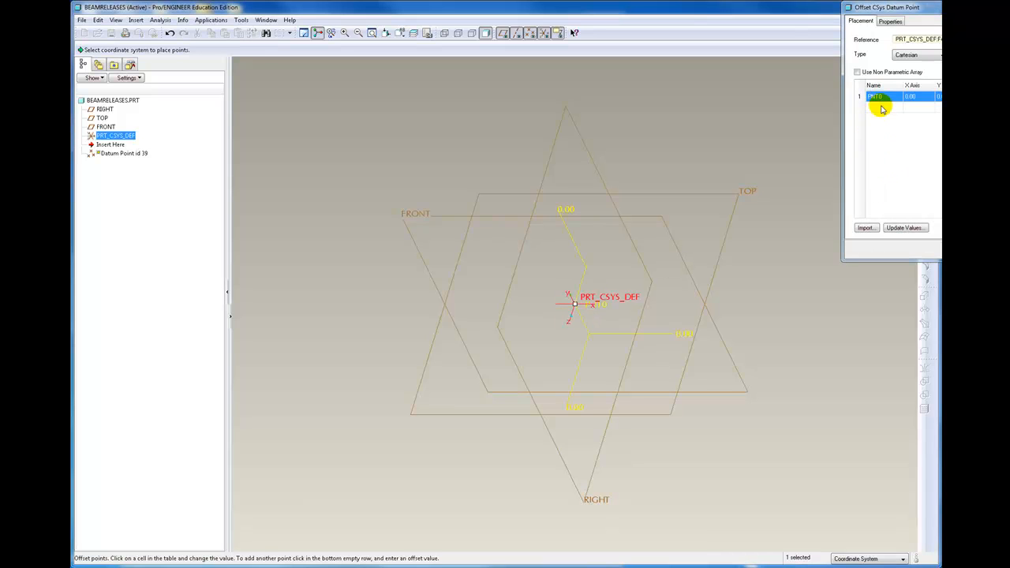
pyautogui.click(883, 109)
pyautogui.click(927, 108)
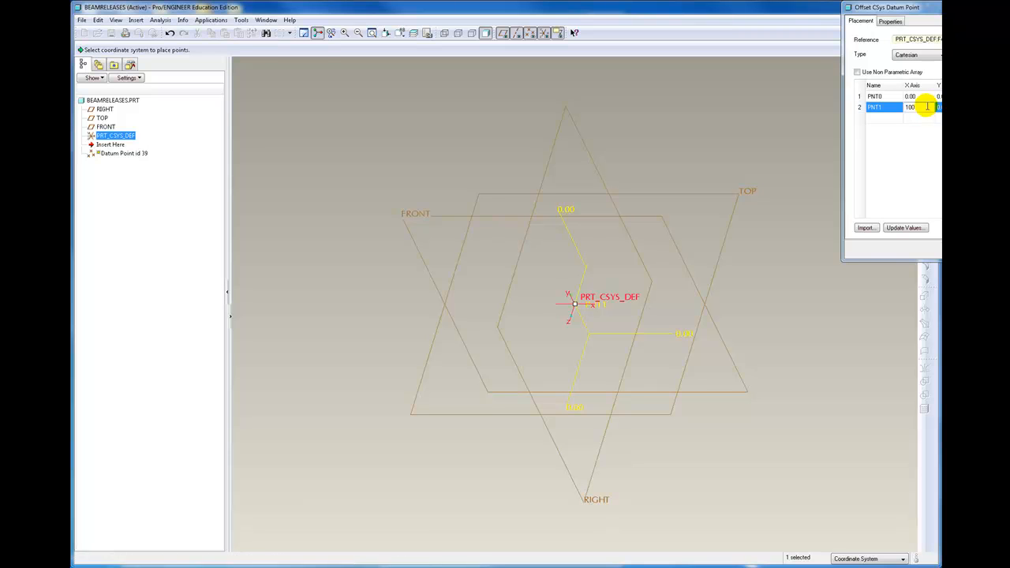
pyautogui.press('Return')
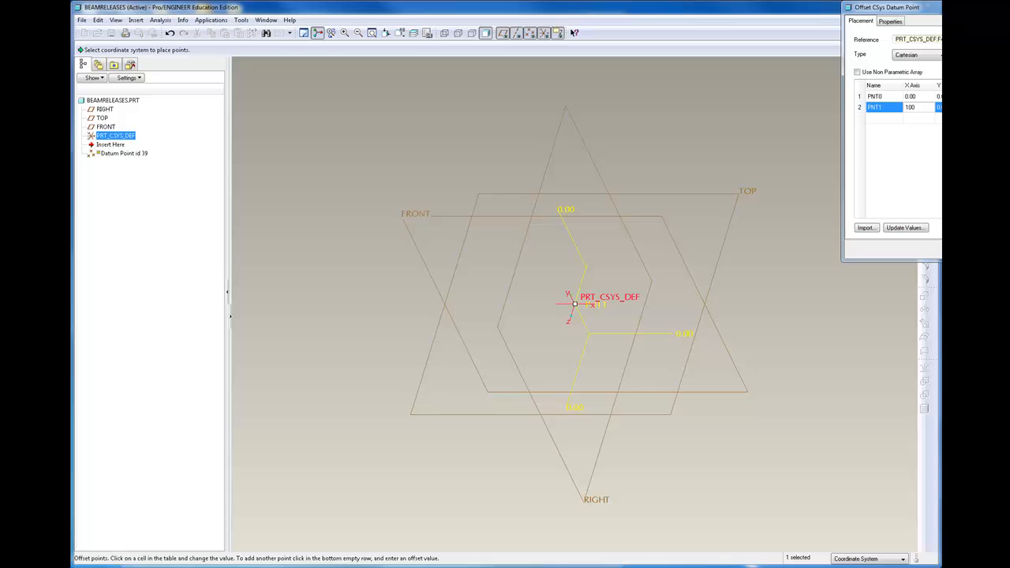
# Add PNT2 at X 0 and Y 100 to the offset point set and finish the datum point feature
pyautogui.click(882, 119)
pyautogui.click(916, 118)
pyautogui.click(939, 118)
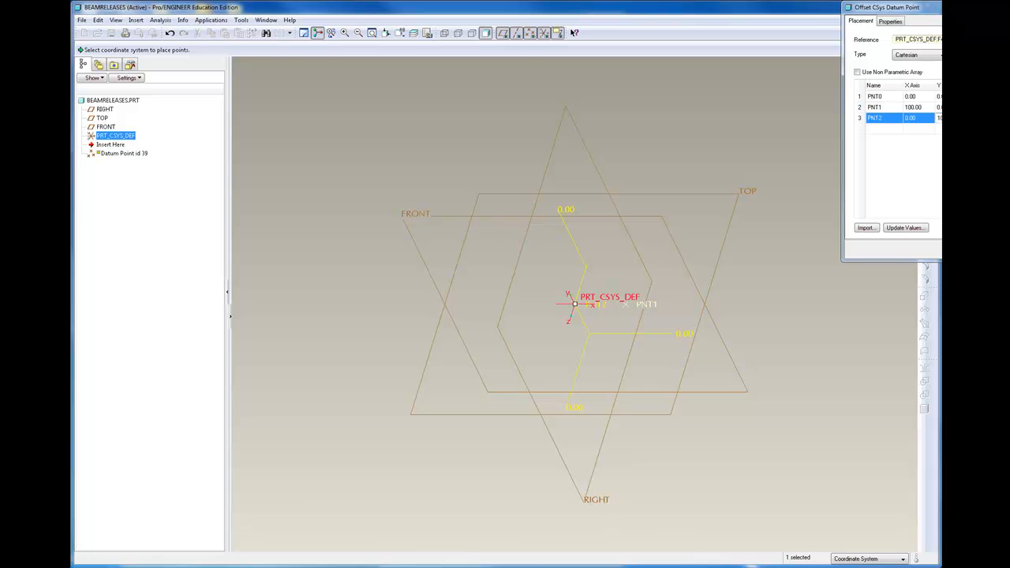
pyautogui.press('Return')
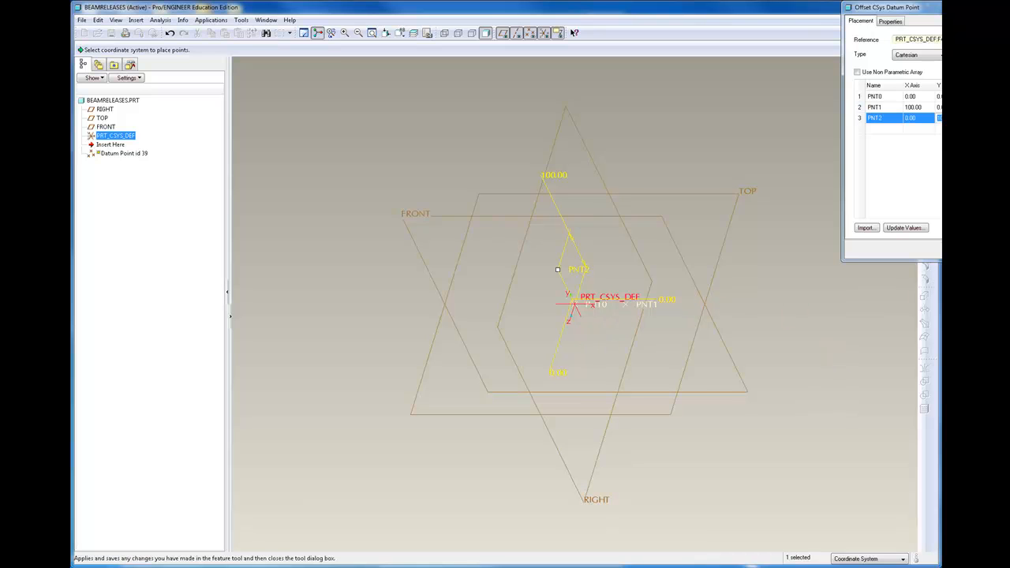
pyautogui.click(958, 250)
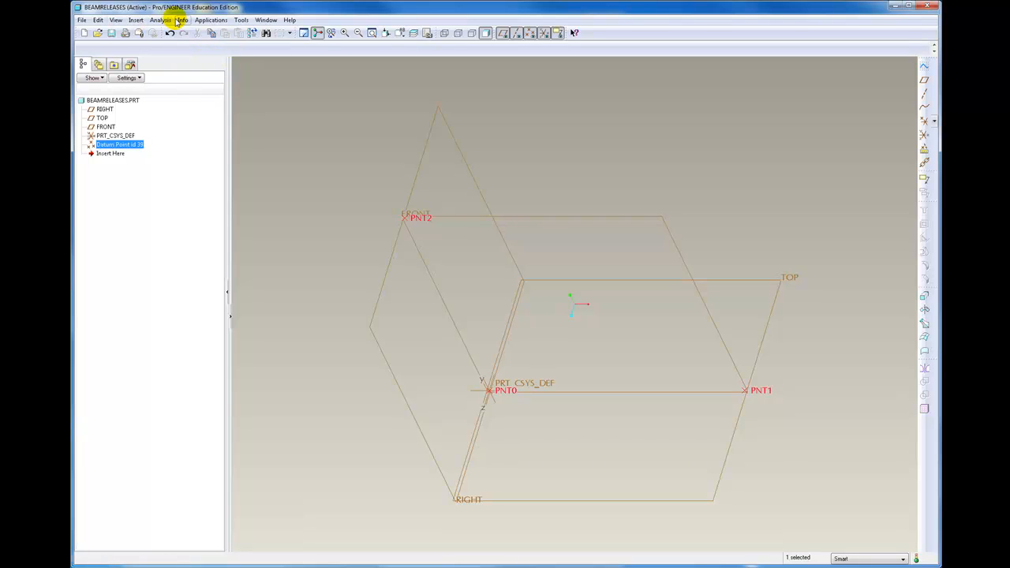
# Change the model's unit system to Inch Pound Second (IPS), converting the existing dimensions
pyautogui.click(98, 20)
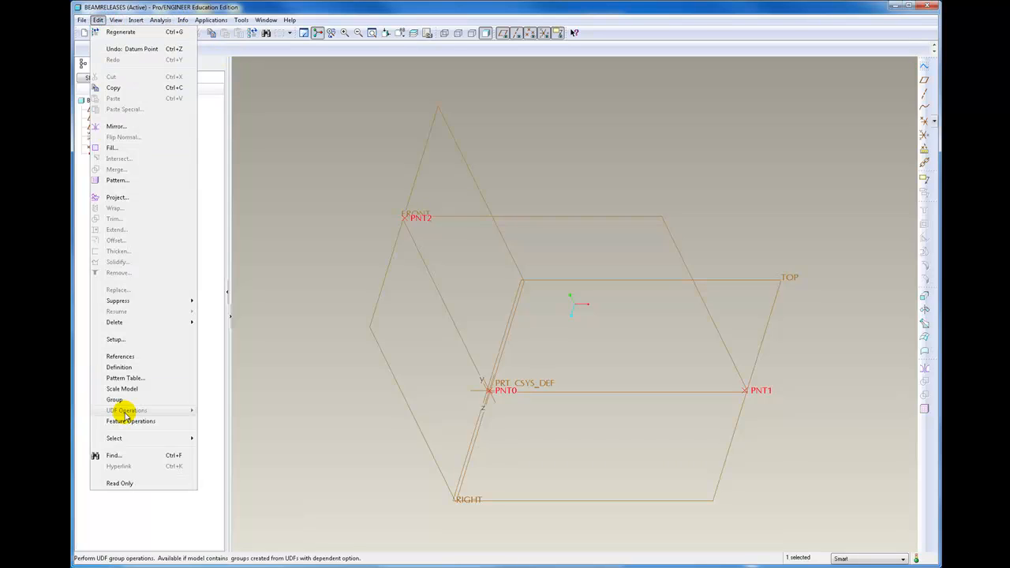
pyautogui.click(117, 341)
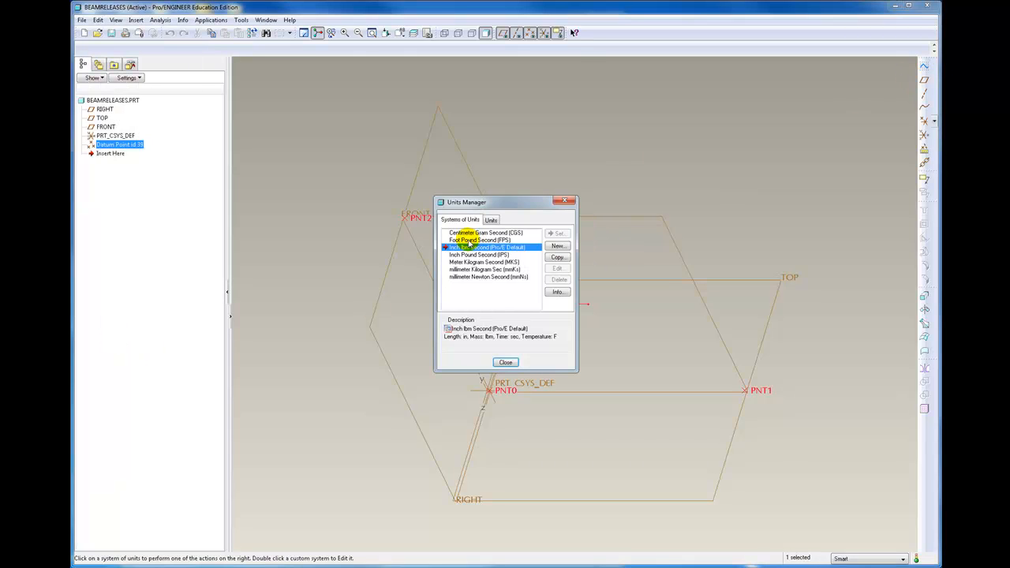
pyautogui.click(466, 255)
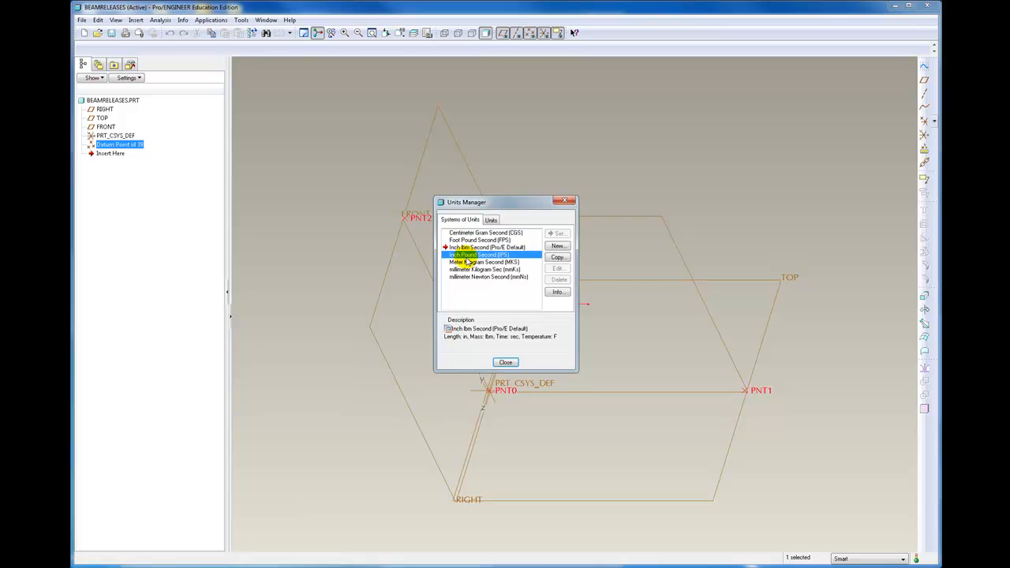
pyautogui.click(560, 233)
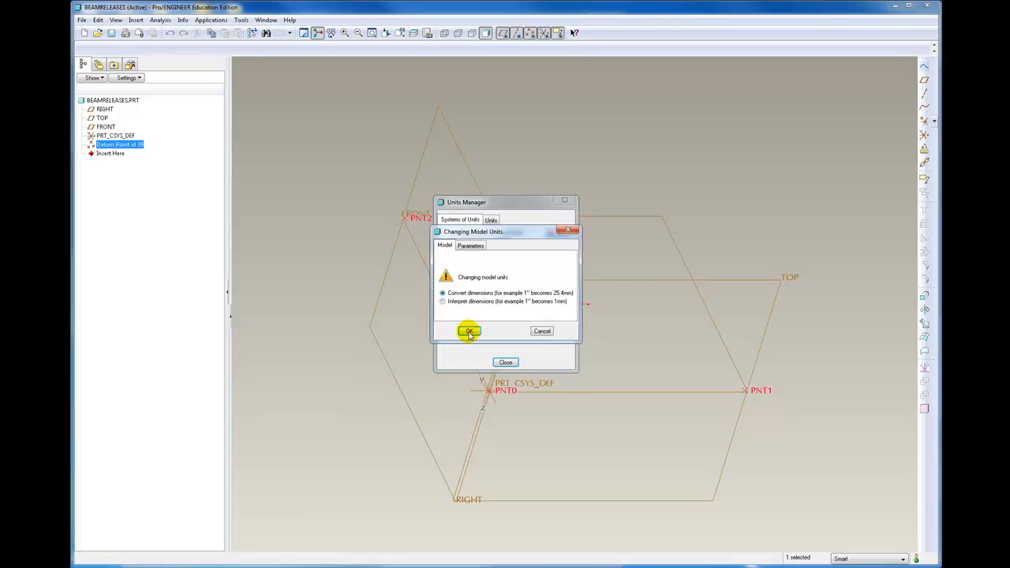
pyautogui.click(468, 332)
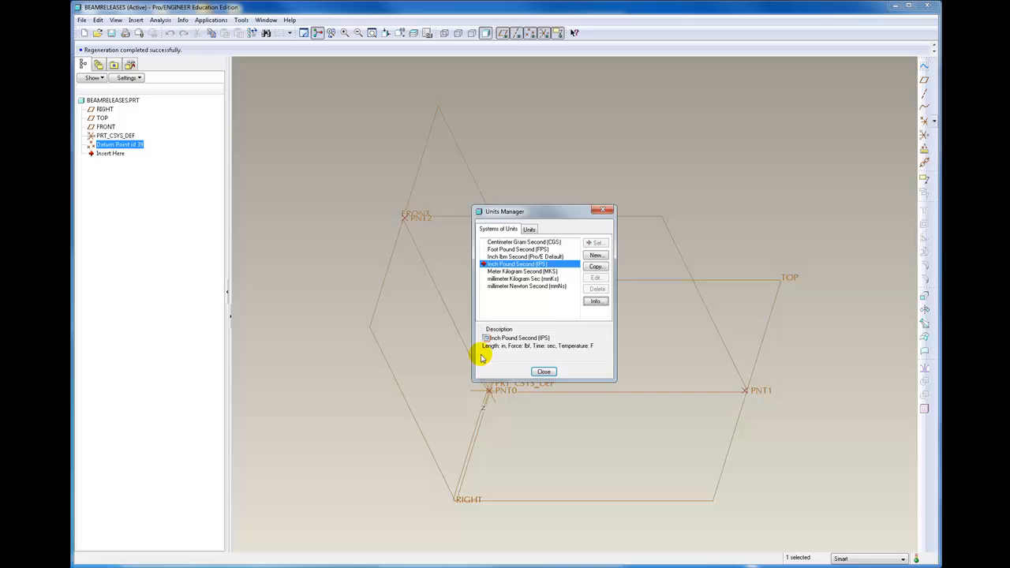
pyautogui.click(544, 370)
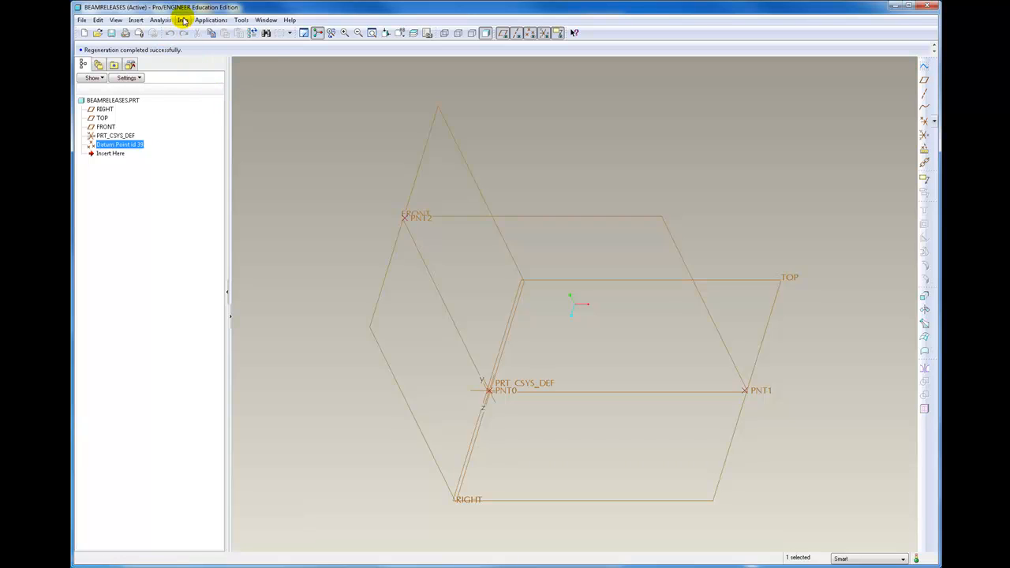
# Switch the part to Mechanica, keeping the IPS units, the Structure model type and the Bonded default interface
pyautogui.click(206, 20)
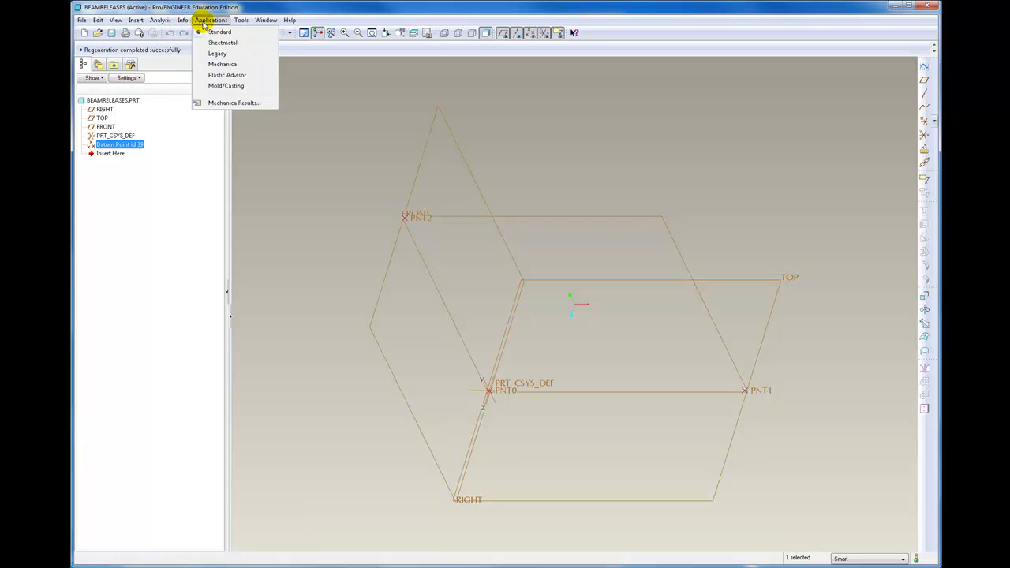
pyautogui.click(222, 64)
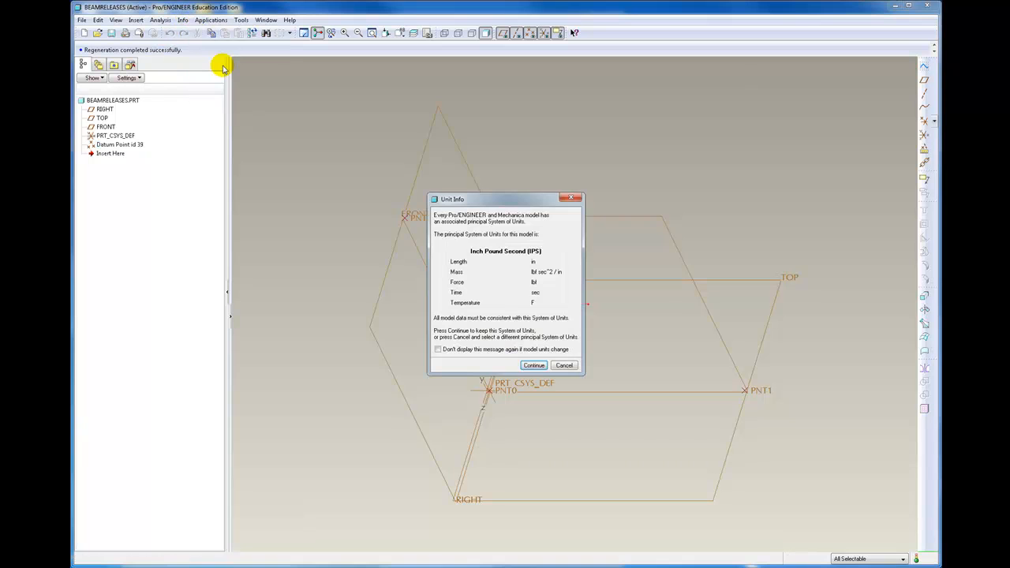
pyautogui.click(535, 365)
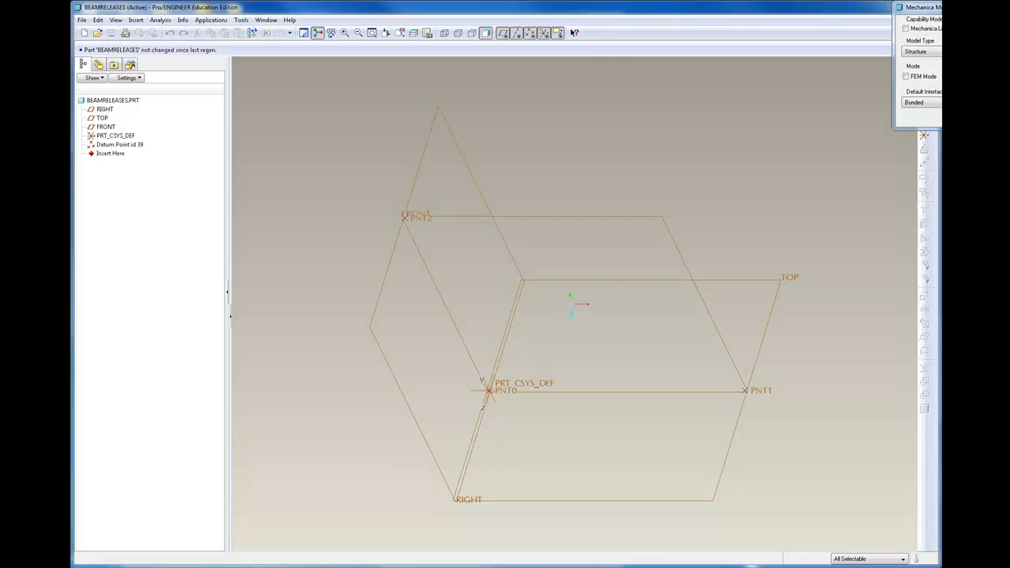
pyautogui.press('Return')
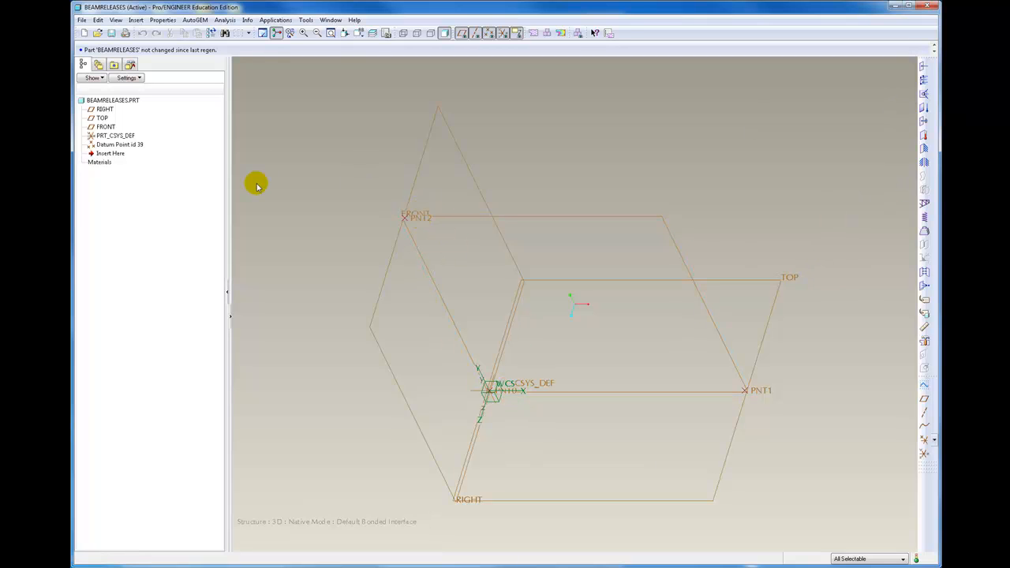
# Constrain point PNT0 with all translations and rotations fixed in the world coordinate system
pyautogui.click(110, 146)
pyautogui.click(546, 411)
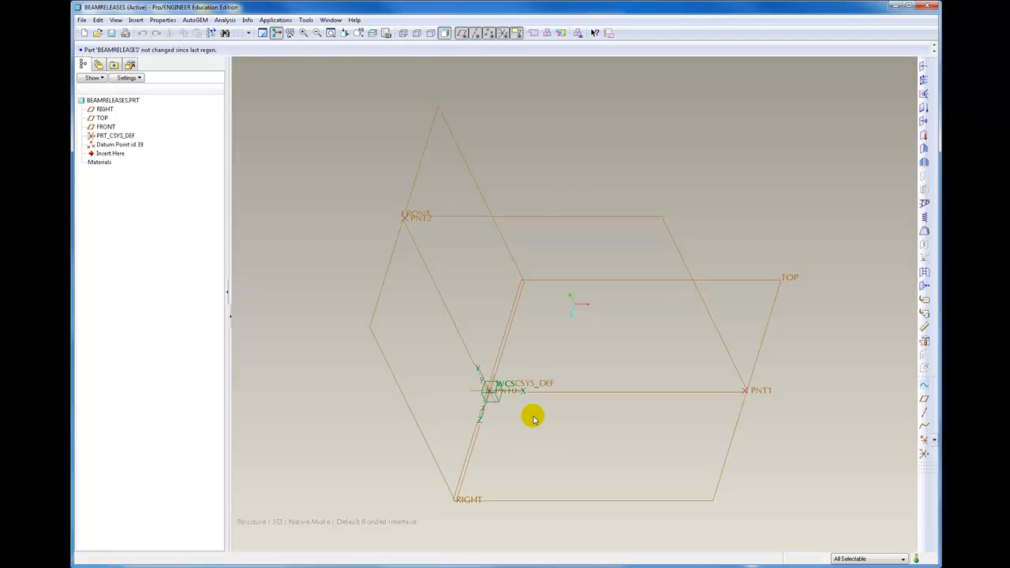
pyautogui.scroll(2, 493, 392)
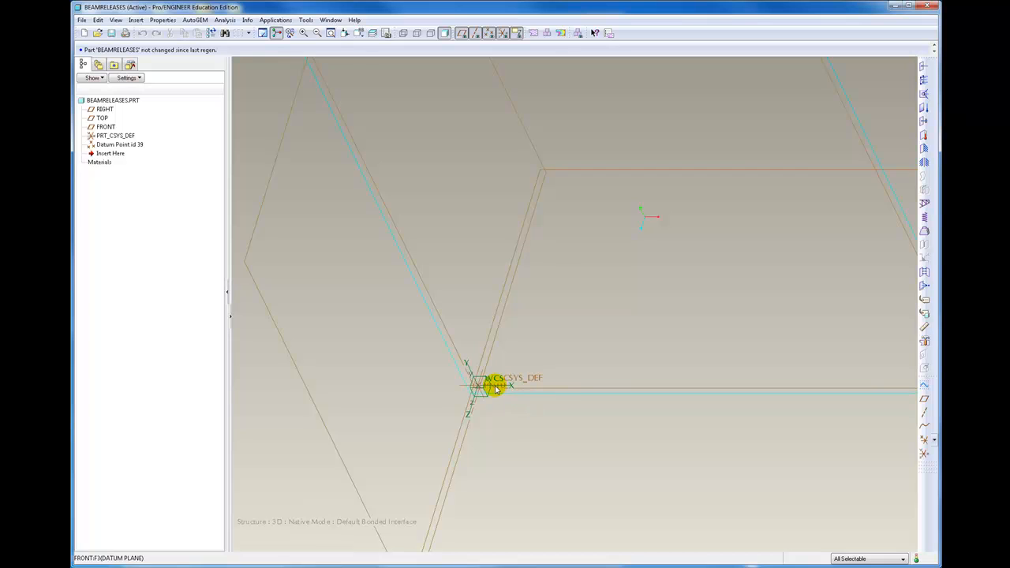
pyautogui.click(495, 387)
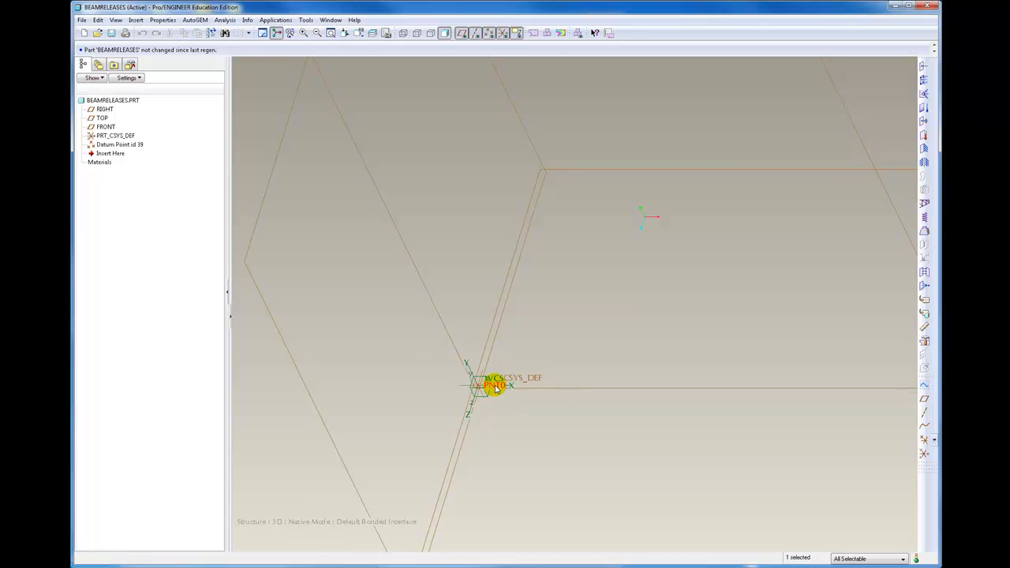
pyautogui.click(922, 147)
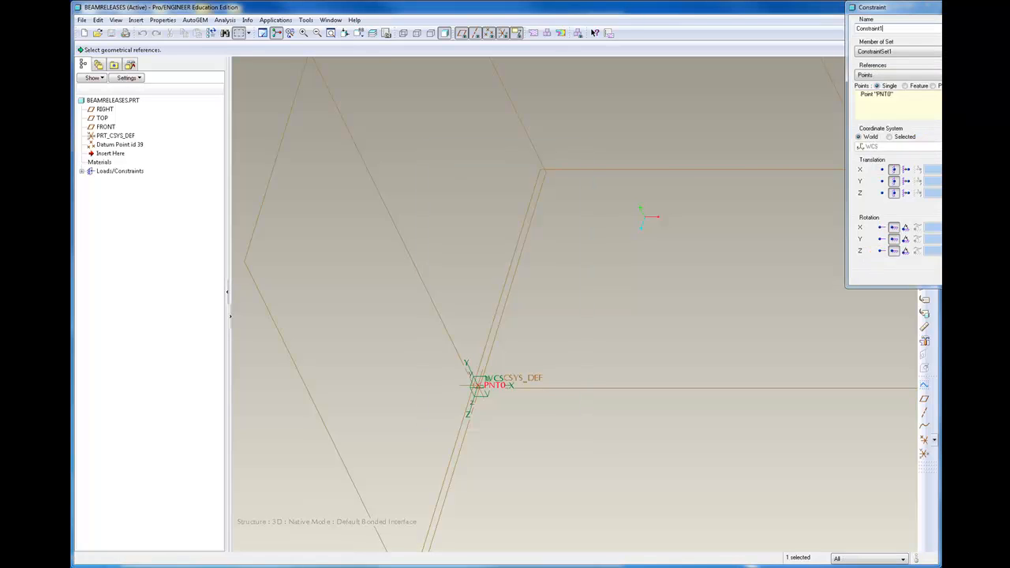
pyautogui.click(959, 275)
# Constrain point PNT2 in ConstraintSet1 with all translations and rotations fixed
pyautogui.scroll(5, 459, 261)
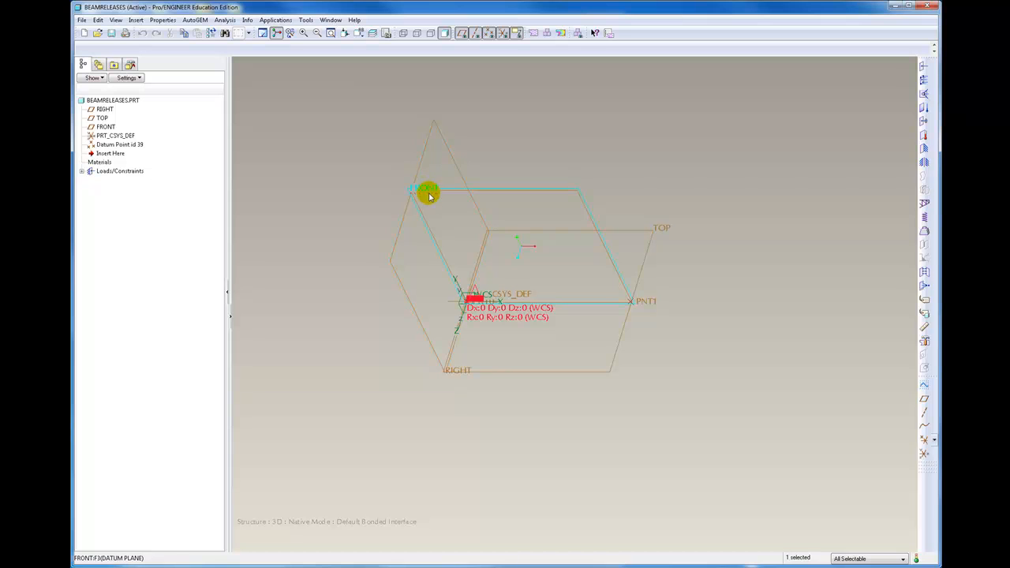
pyautogui.click(435, 195)
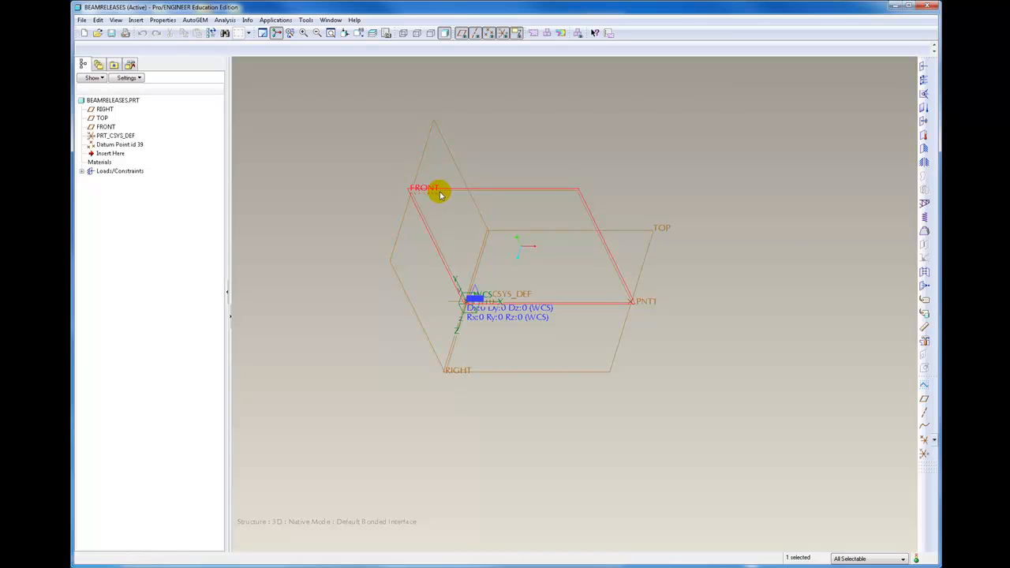
pyautogui.scroll(-2, 433, 196)
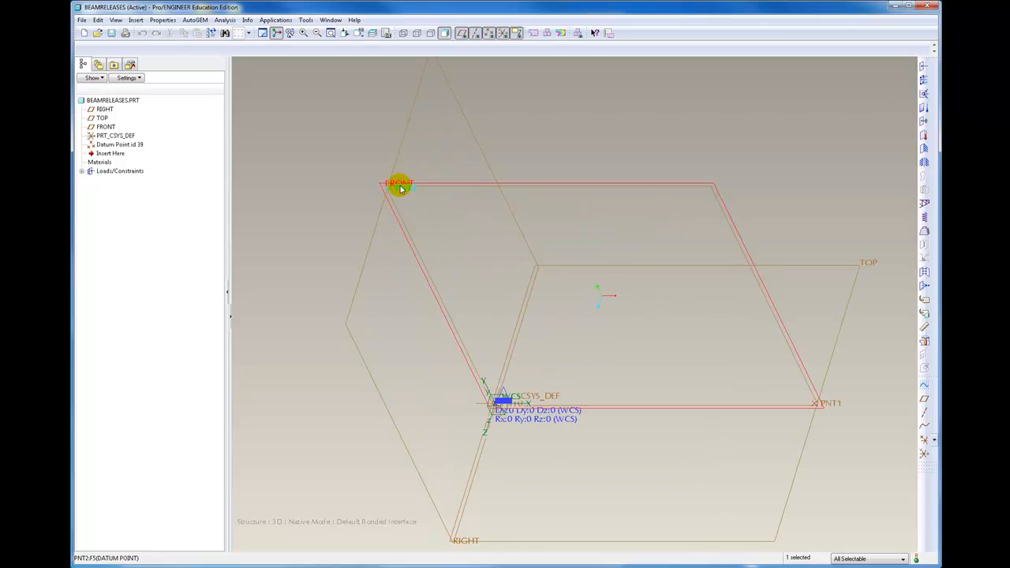
pyautogui.click(401, 190)
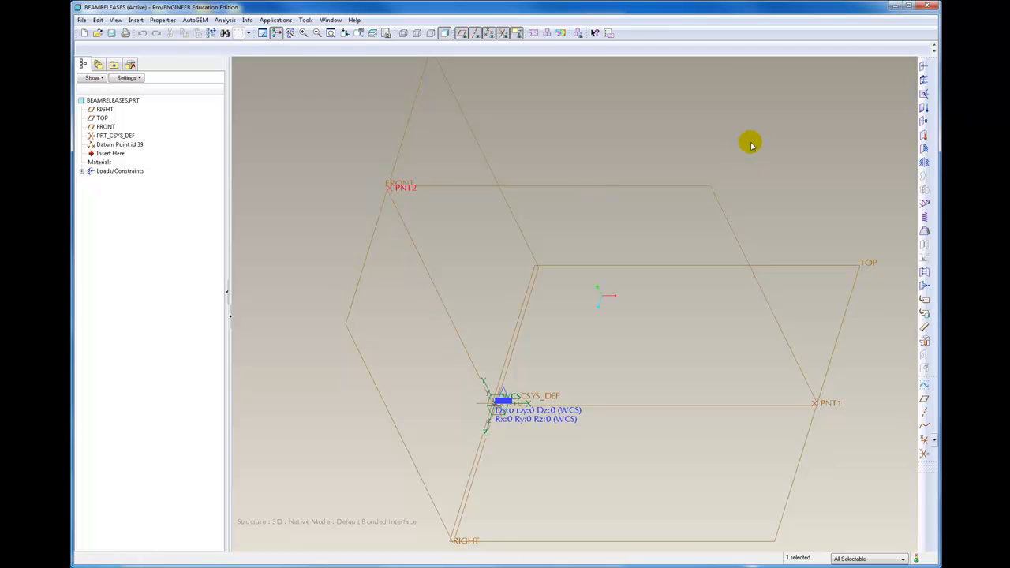
pyautogui.click(924, 148)
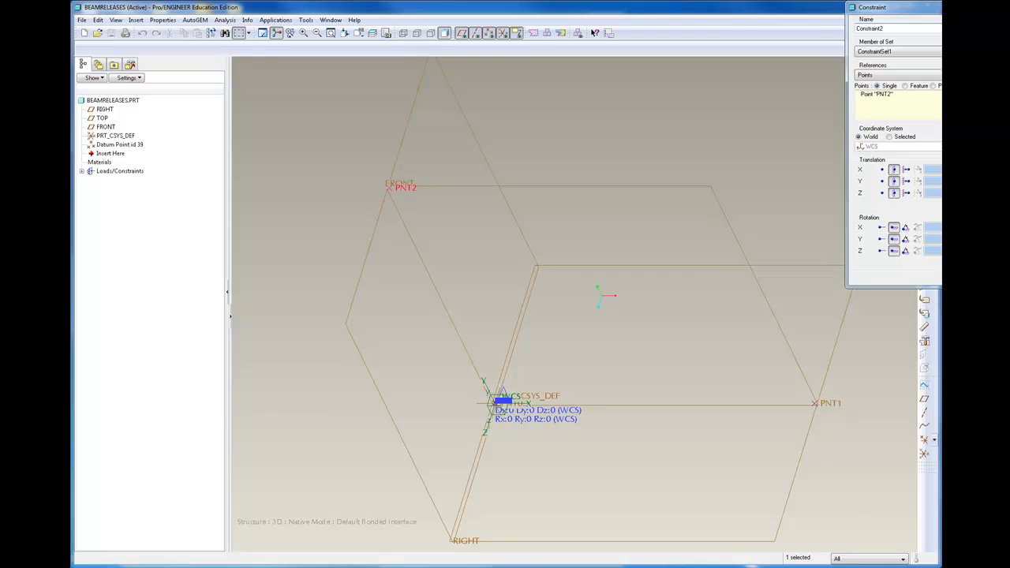
pyautogui.middleClick(698, 287)
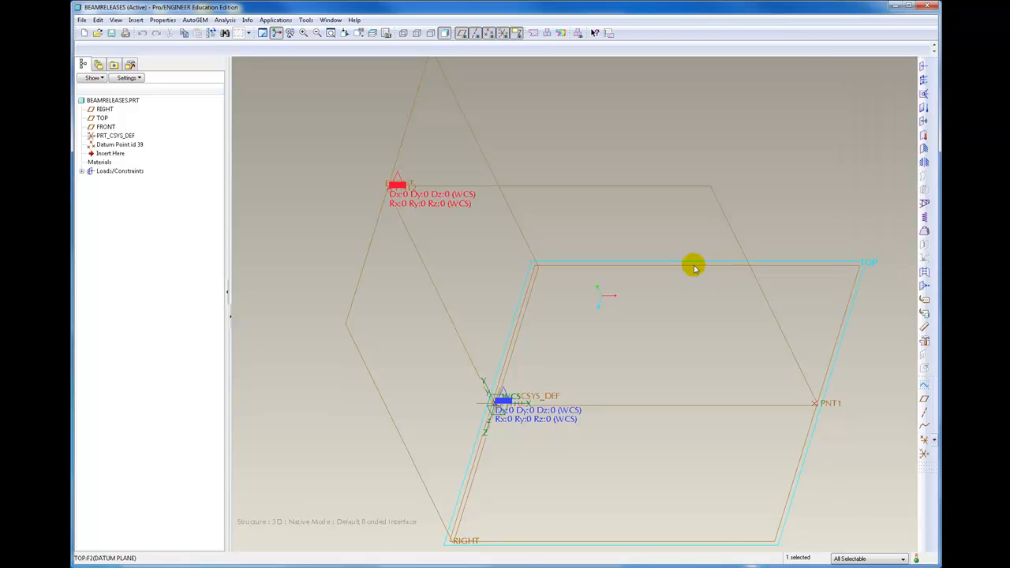
# Set up a new beam using Point-Point Pairs PNT0–PNT1 and PNT1–PNT2, with AL2014 as its material
pyautogui.click(924, 205)
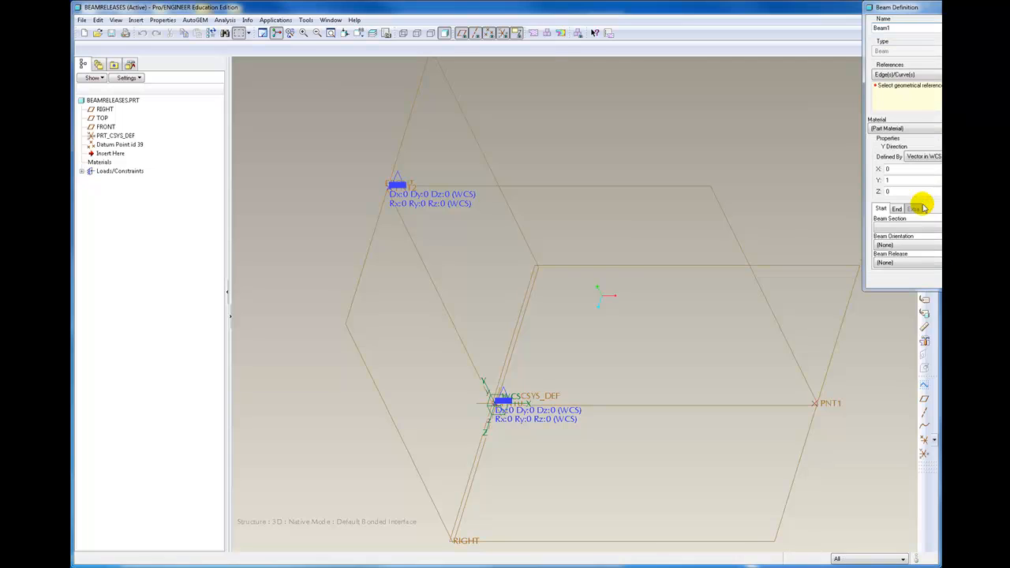
pyautogui.click(898, 74)
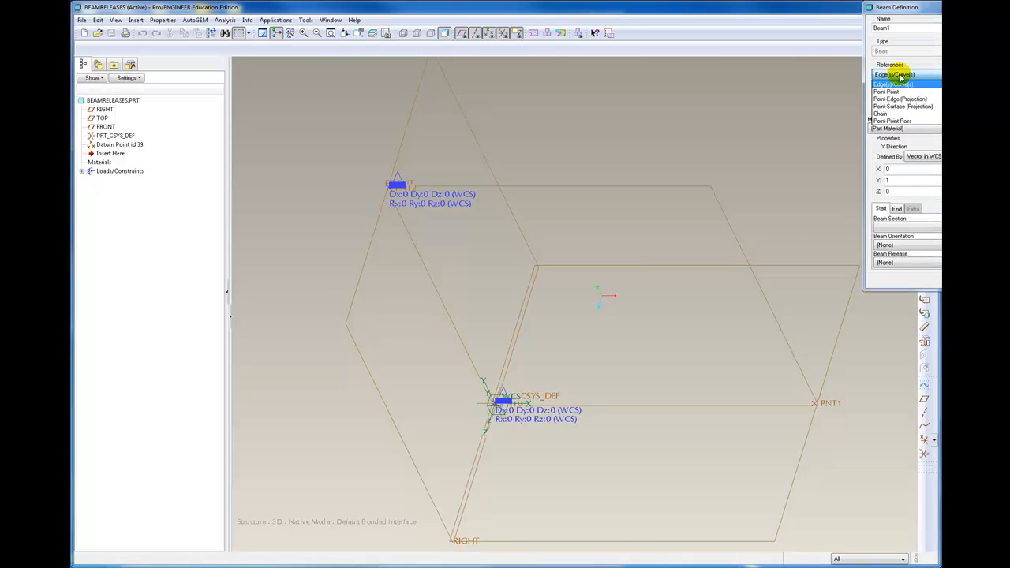
pyautogui.click(897, 121)
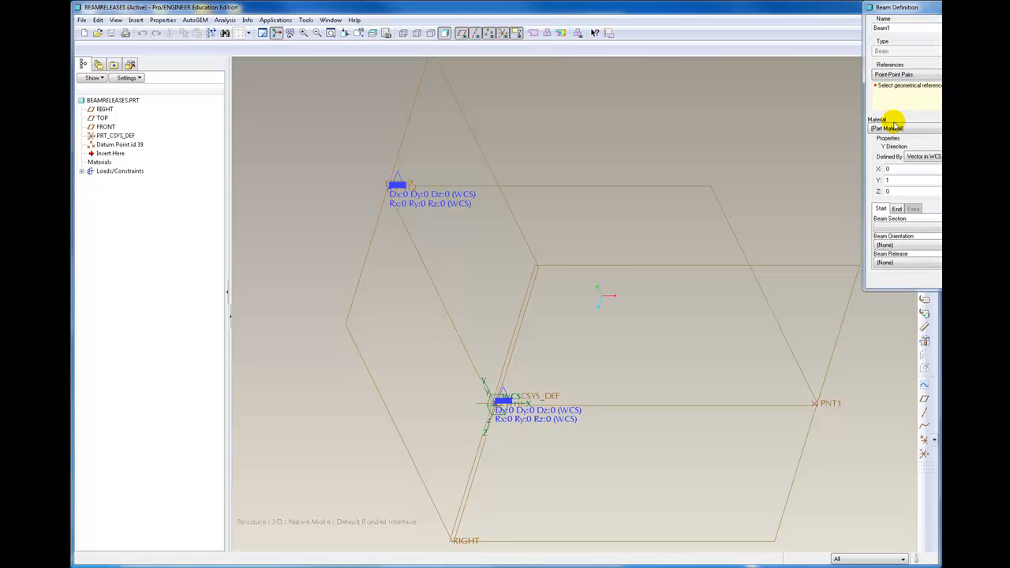
pyautogui.click(513, 405)
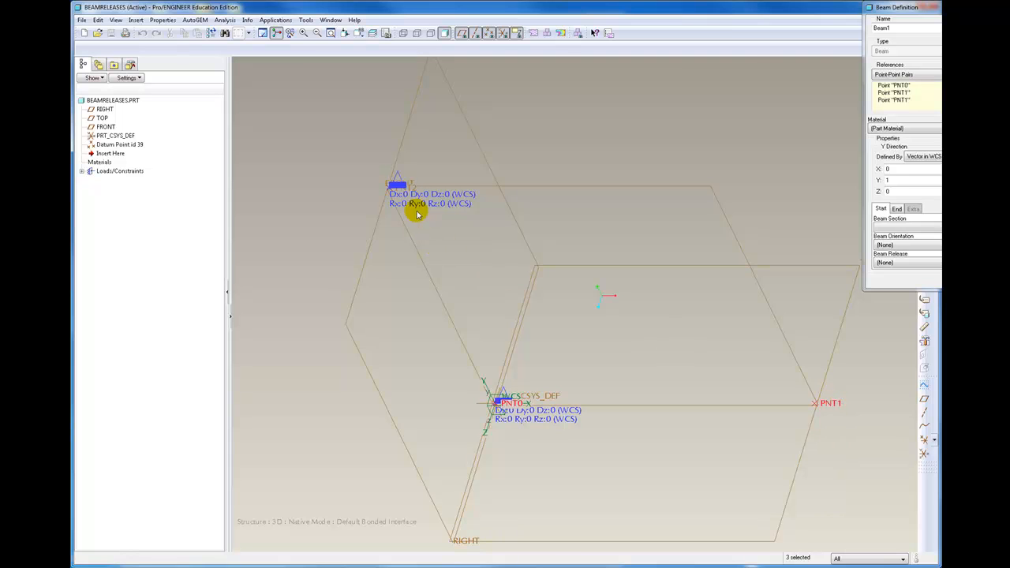
pyautogui.click(409, 187)
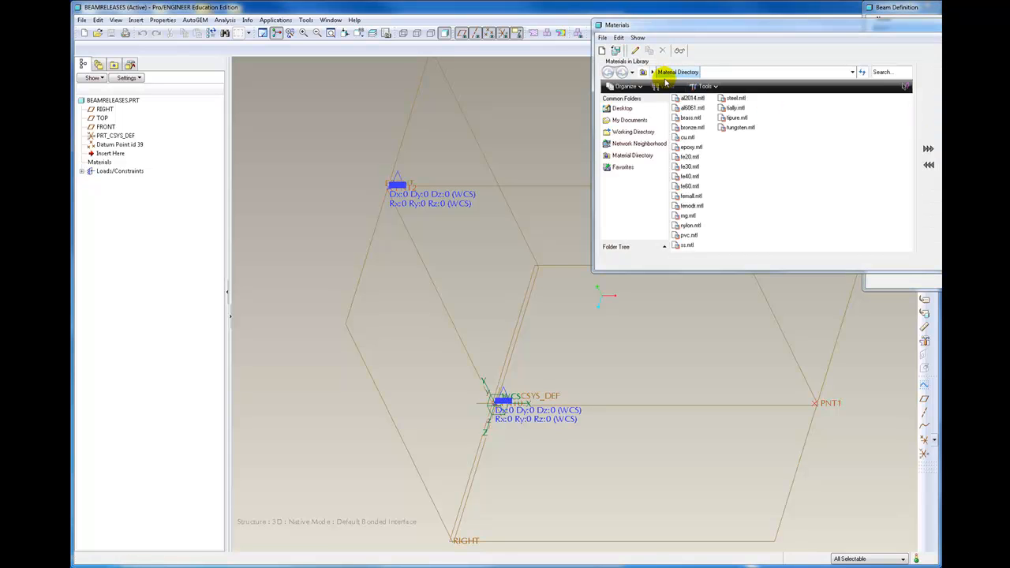
pyautogui.click(687, 98)
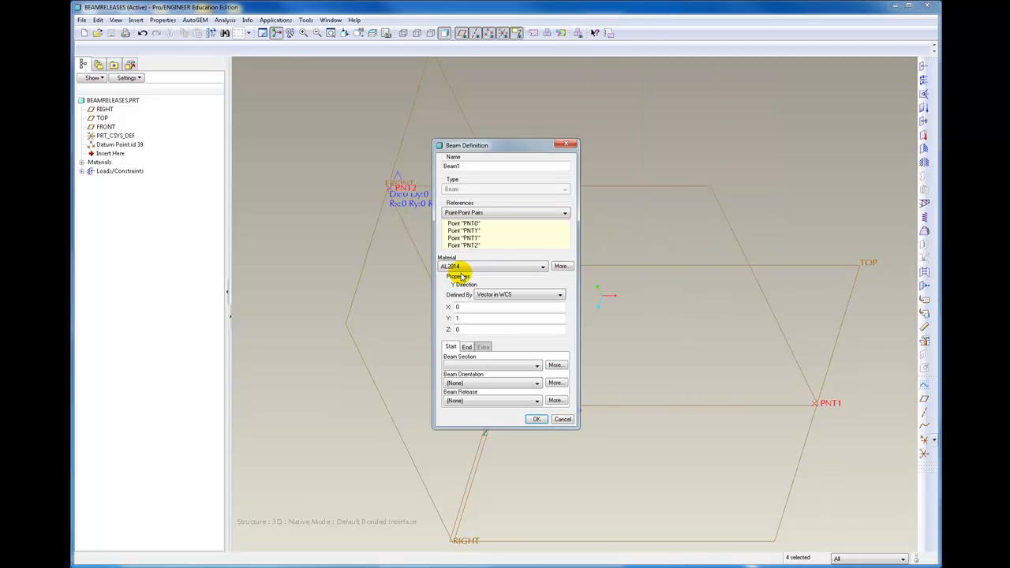
# Create a rectangular beam section with b 4 in and d 2 in, assign it to the beam definition, and create the beams
pyautogui.moveTo(485, 150); pyautogui.dragTo(713, 112)
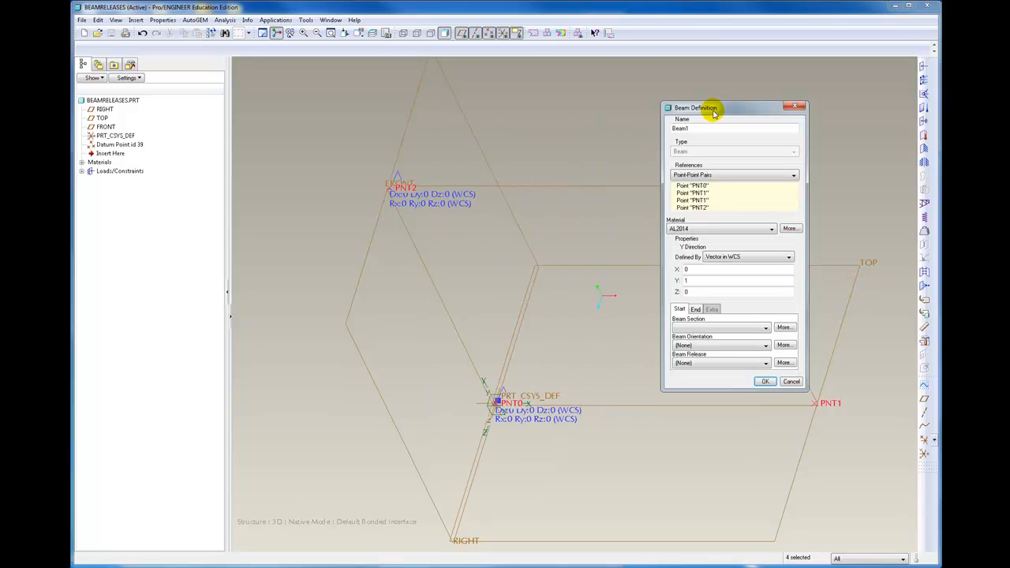
pyautogui.click(765, 329)
pyautogui.click(766, 328)
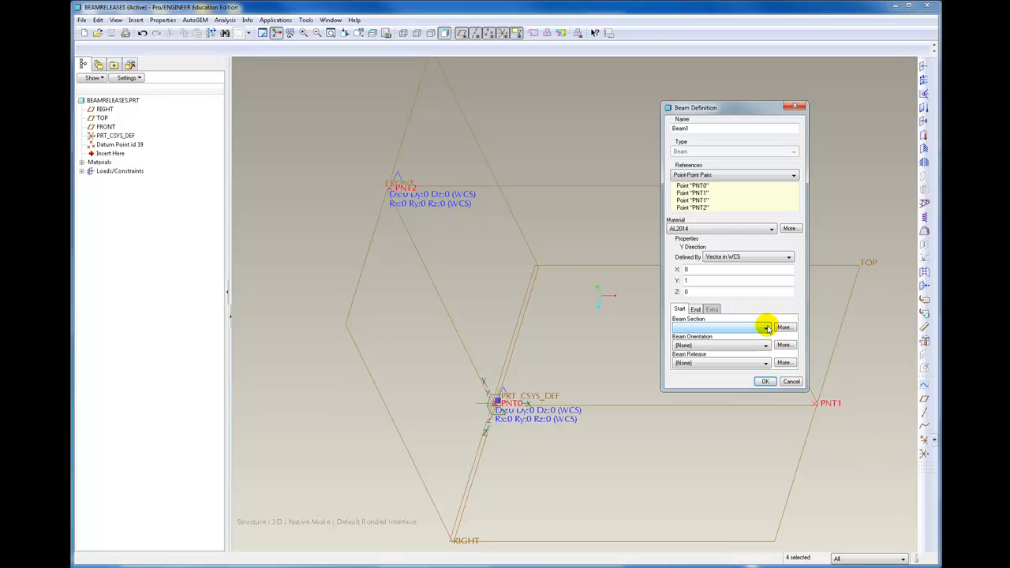
pyautogui.click(783, 327)
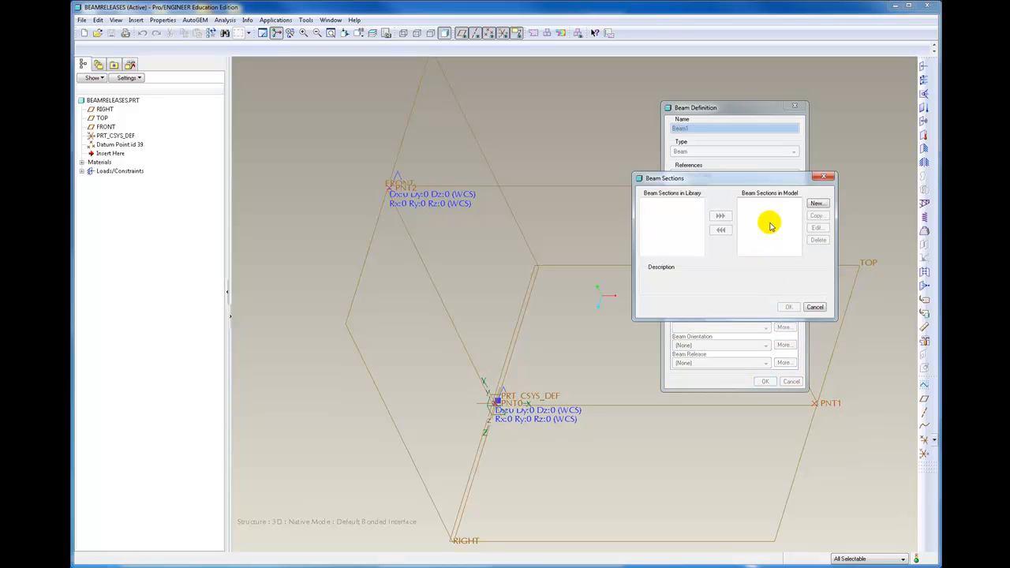
pyautogui.click(818, 202)
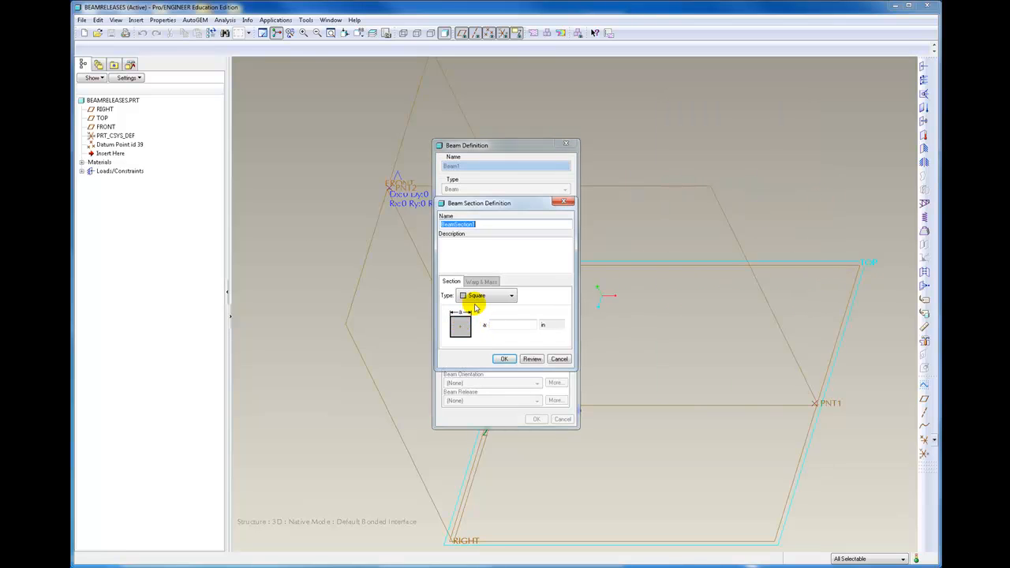
pyautogui.click(512, 295)
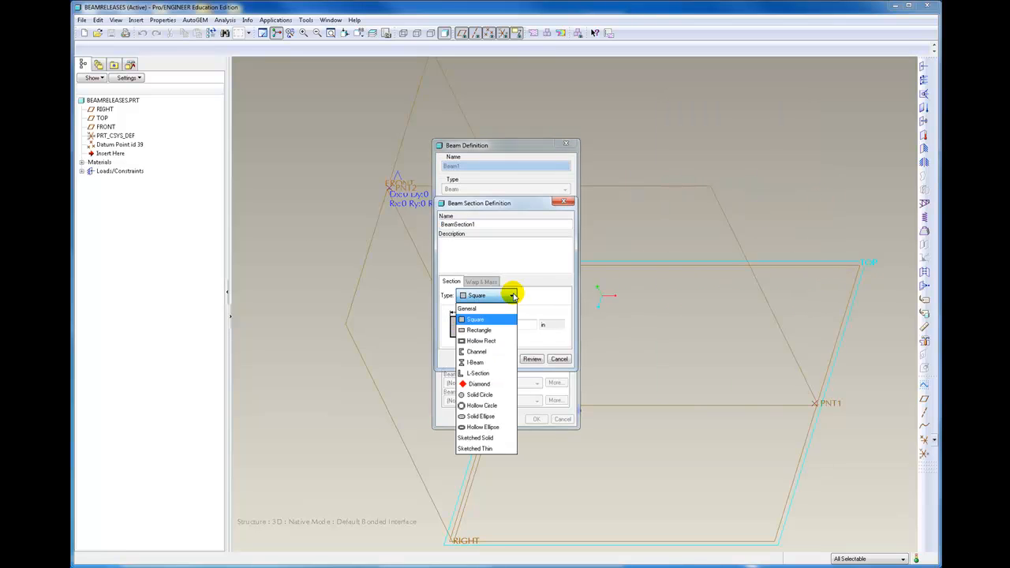
pyautogui.click(476, 330)
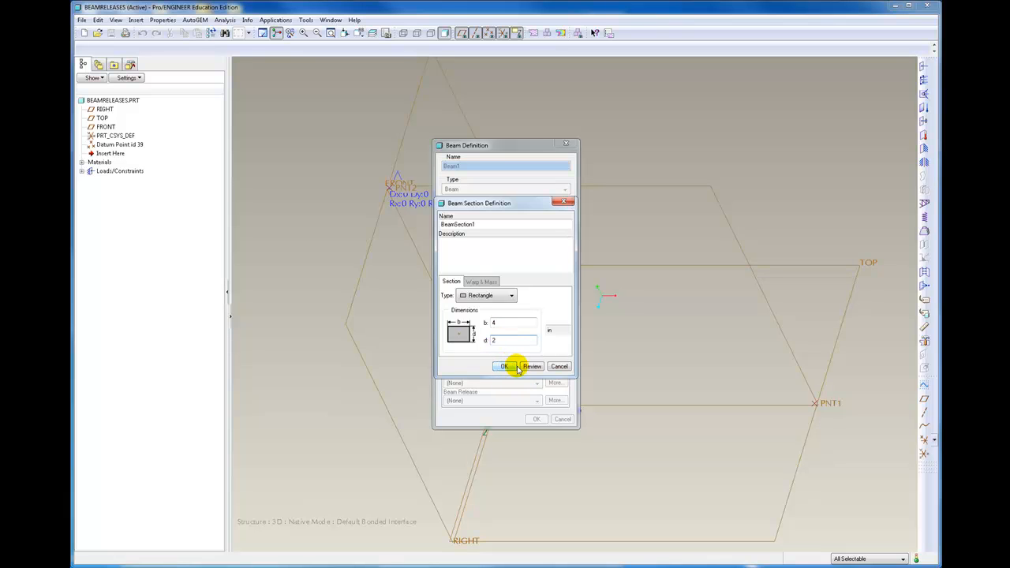
pyautogui.click(505, 367)
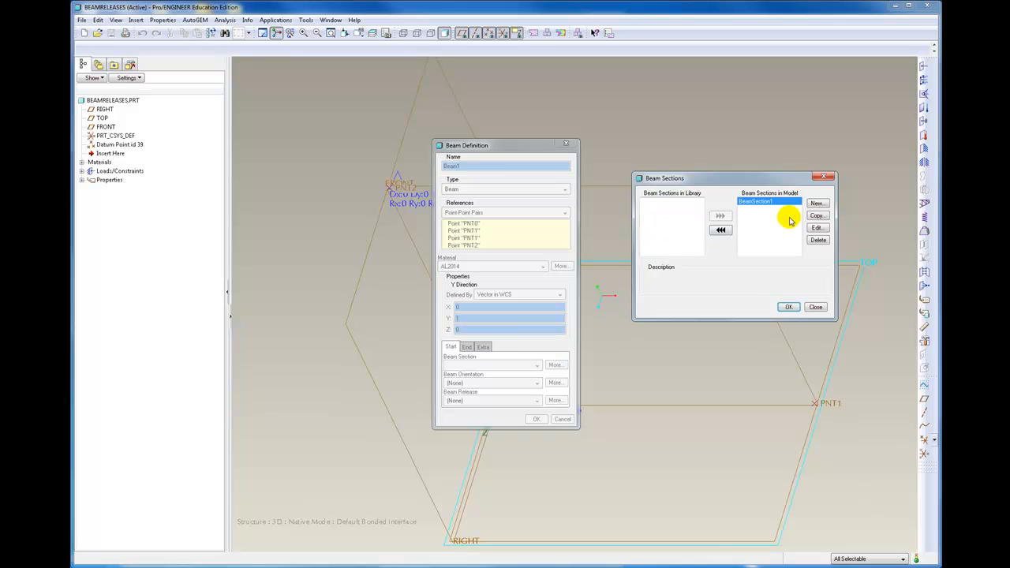
pyautogui.click(787, 307)
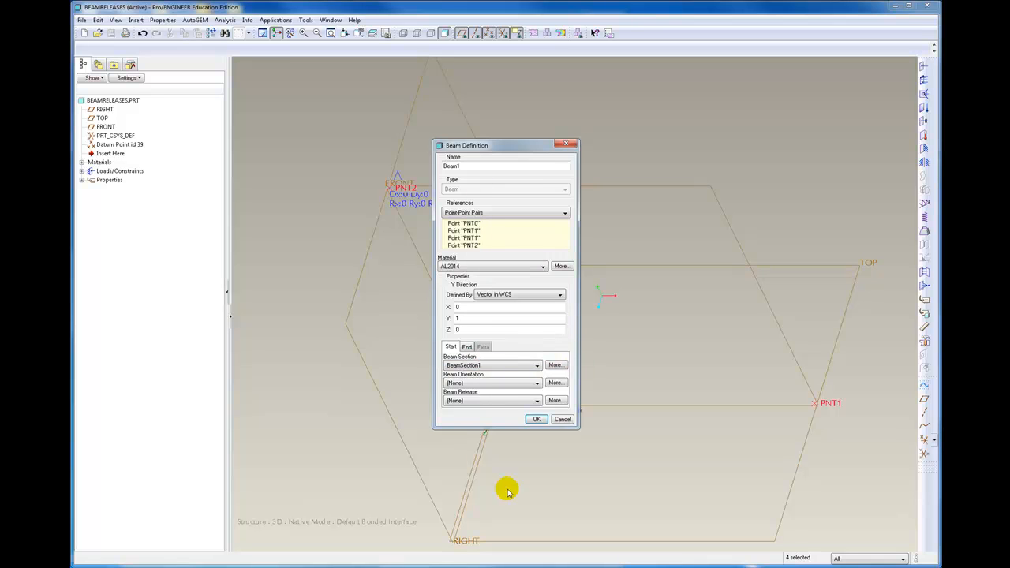
pyautogui.click(537, 419)
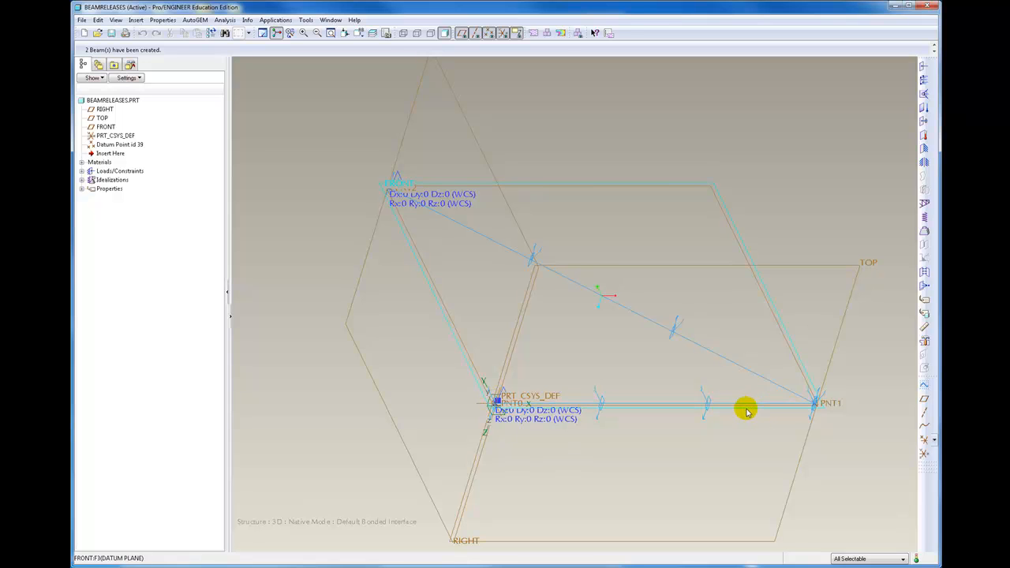
# Apply a force load of -100 lbf in the Y direction at point PNT1 in LoadSet1
pyautogui.click(923, 63)
pyautogui.click(913, 79)
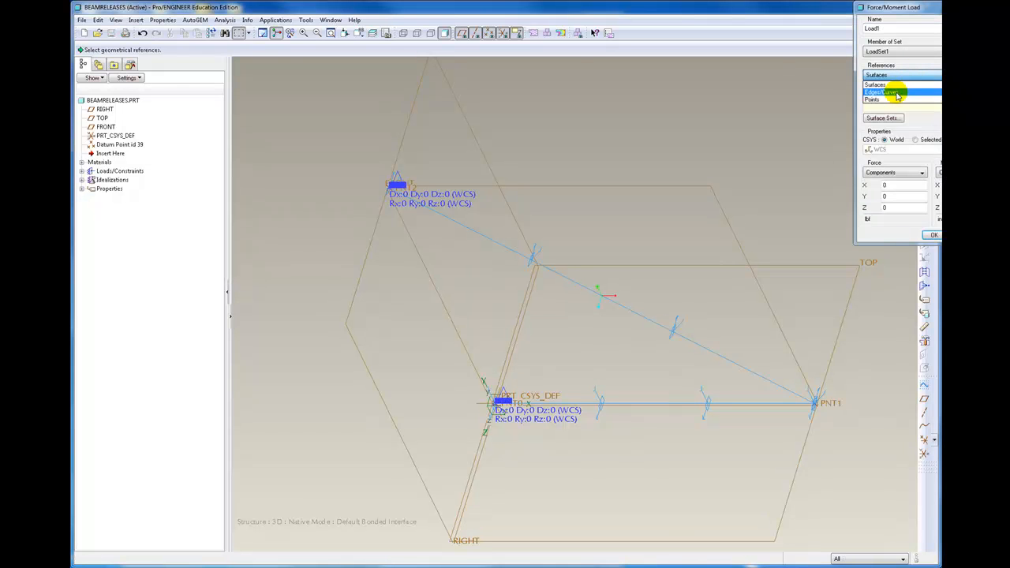
pyautogui.click(886, 100)
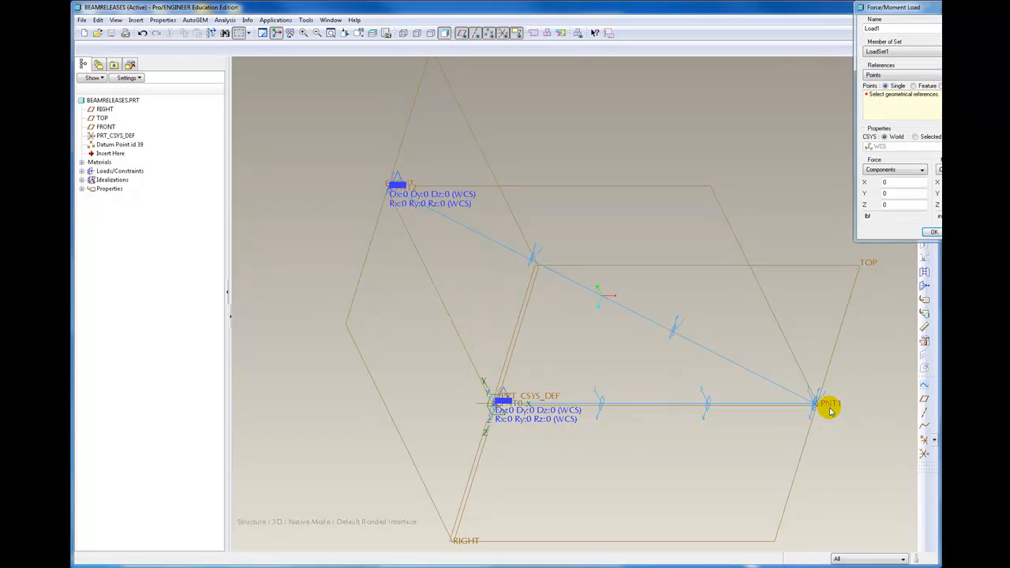
pyautogui.doubleClick(887, 193)
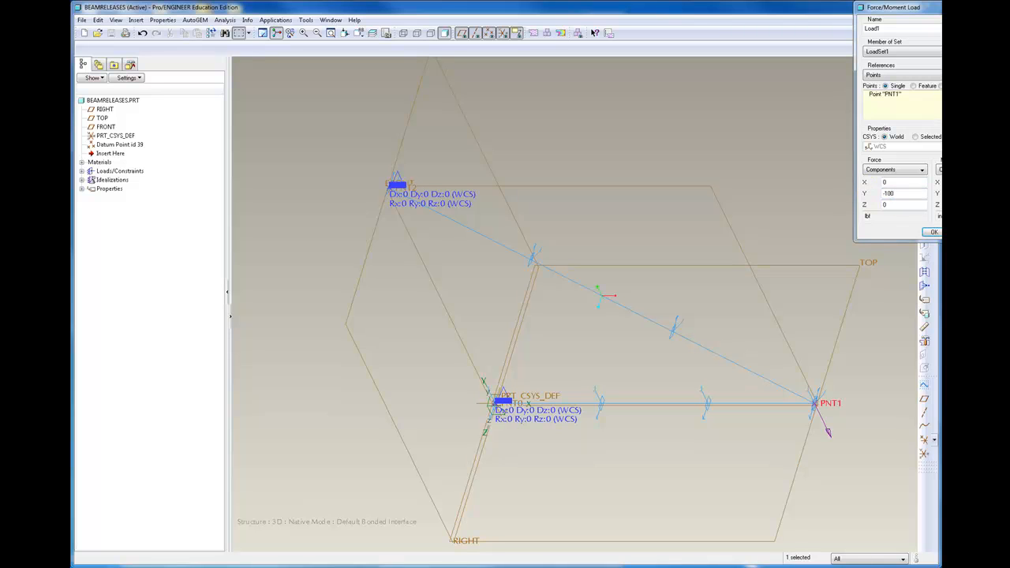
pyautogui.click(933, 232)
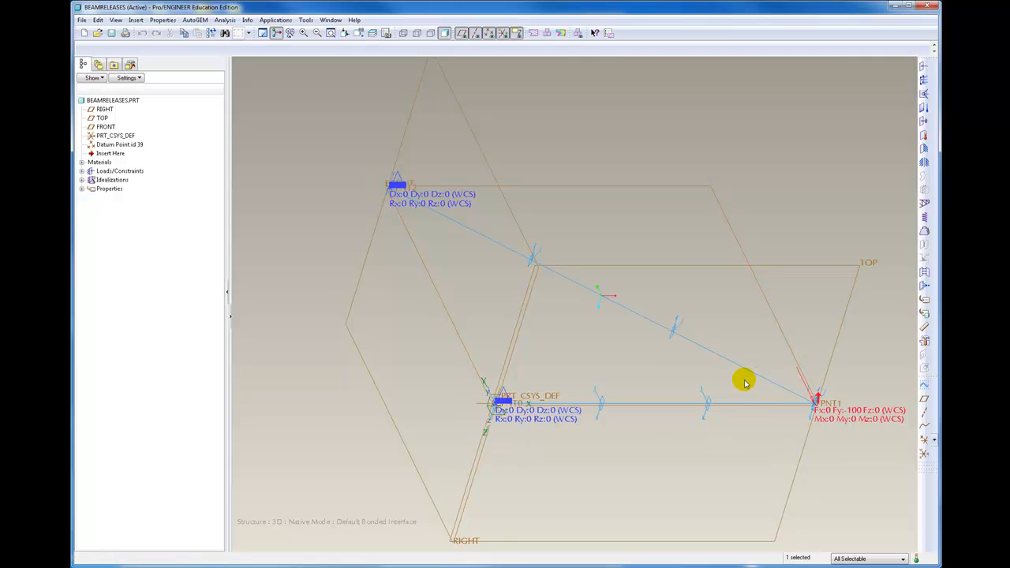
pyautogui.click(813, 411)
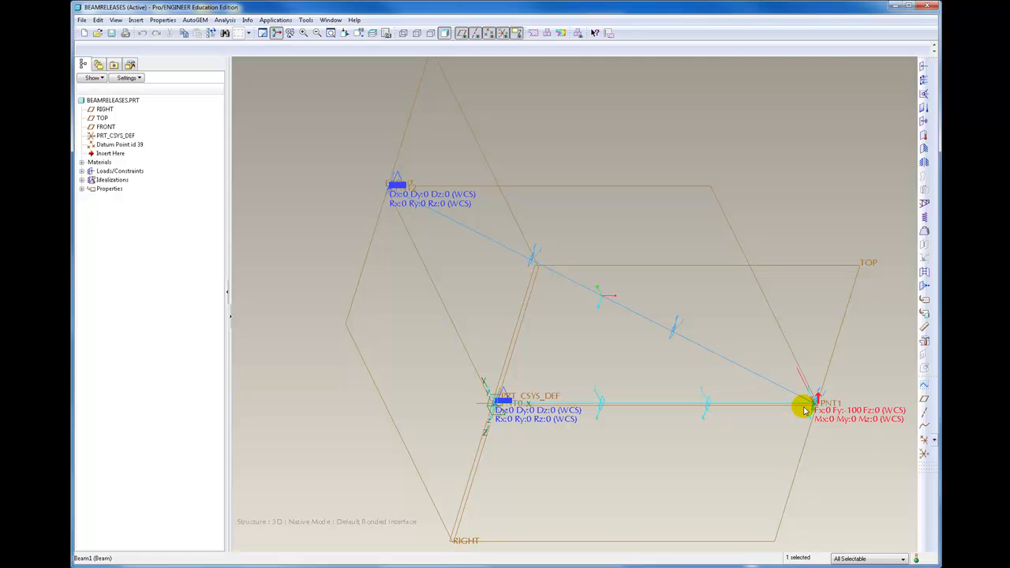
# Edit Beam1 and assign a new beam release named Zrelease, which frees rotation Rz, at its start
pyautogui.click(92, 189)
pyautogui.click(120, 196)
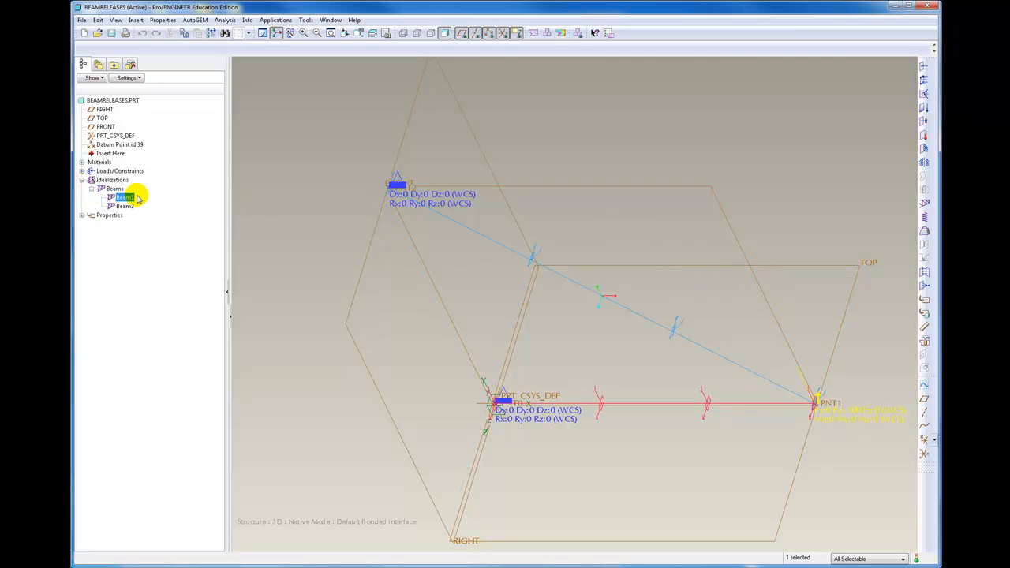
pyautogui.rightClick(115, 197)
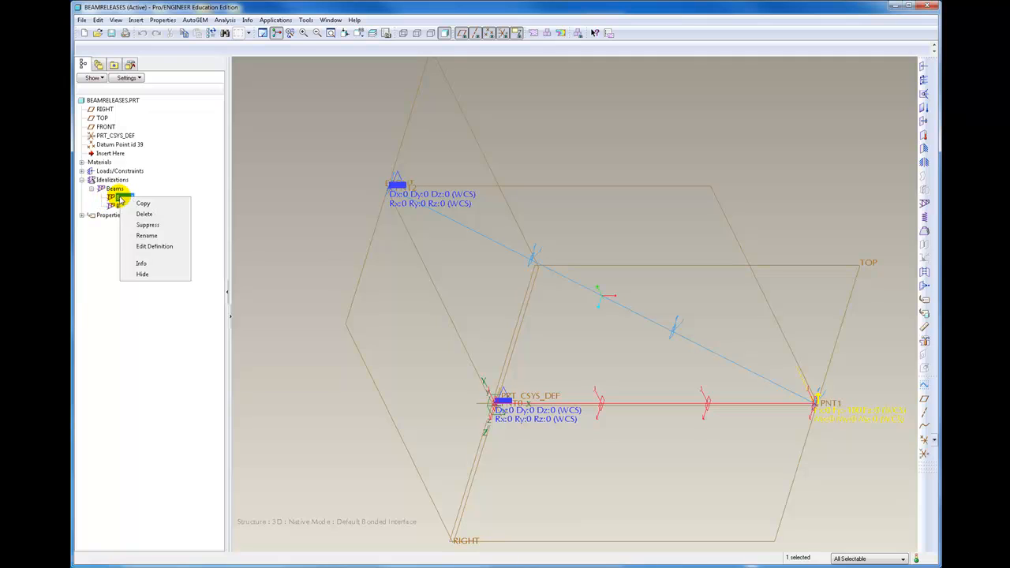
pyautogui.click(154, 247)
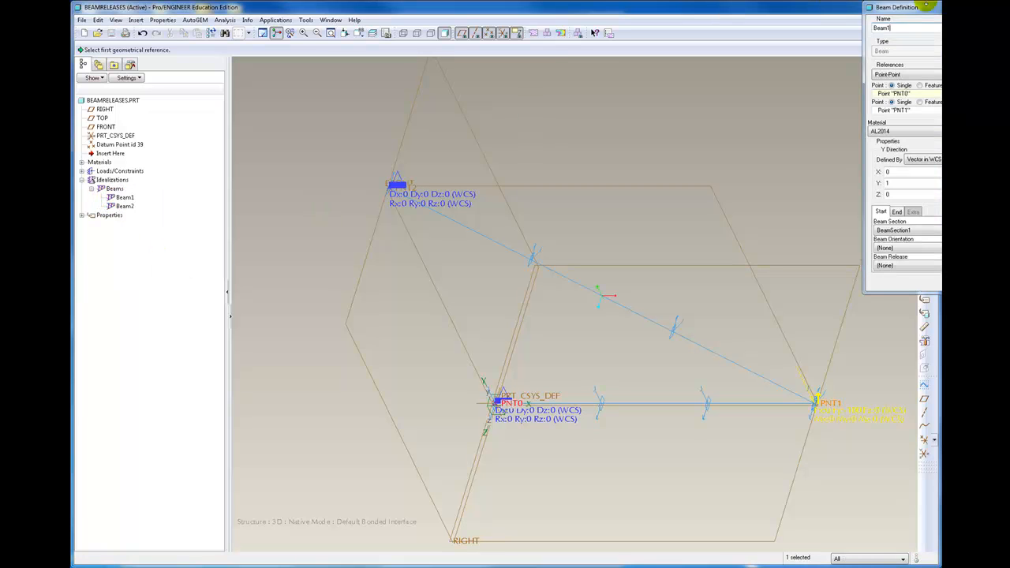
pyautogui.moveTo(968, 10); pyautogui.dragTo(897, 13)
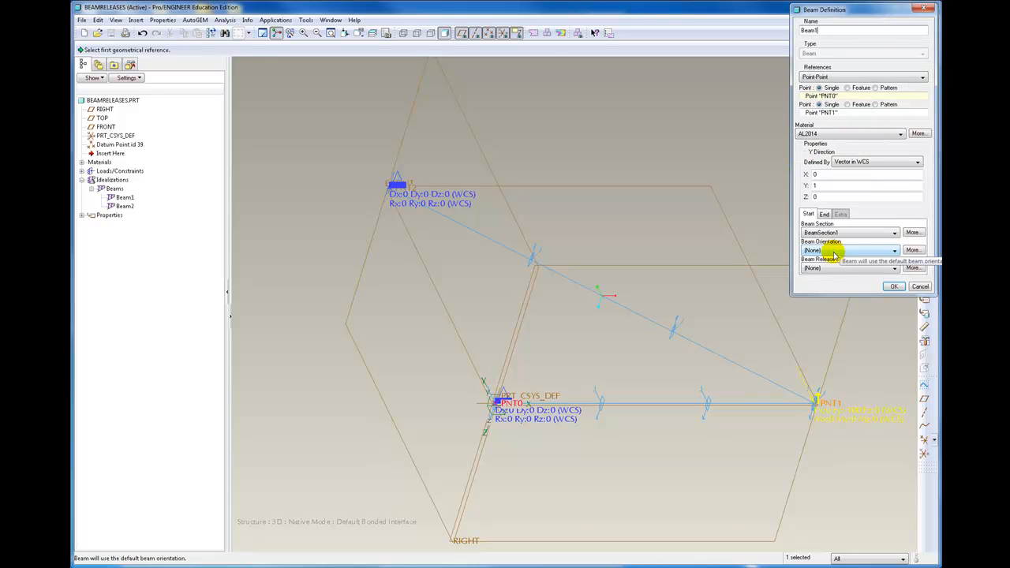
pyautogui.click(895, 269)
pyautogui.click(895, 271)
pyautogui.click(913, 267)
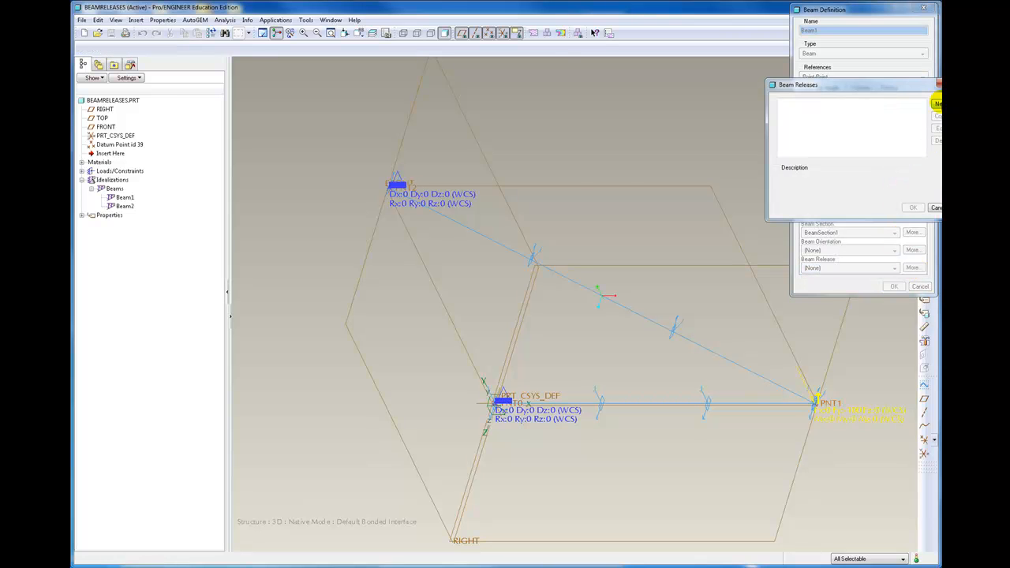
pyautogui.click(938, 104)
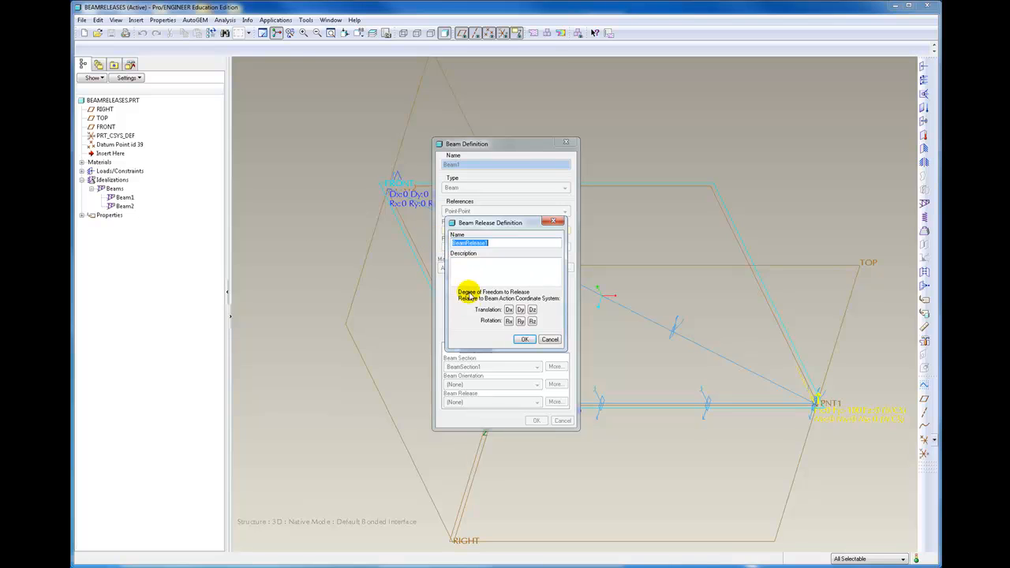
pyautogui.click(533, 322)
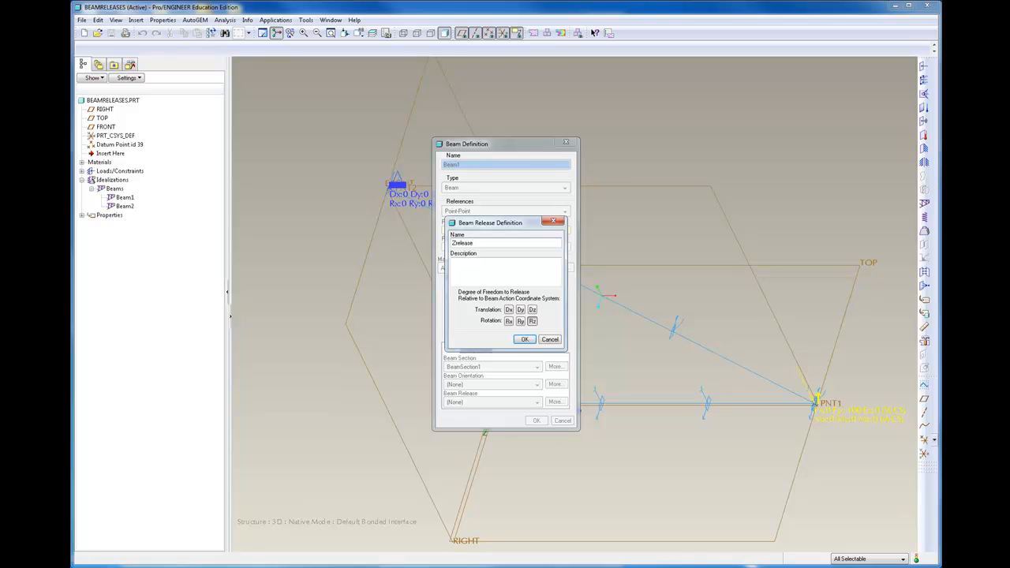
pyautogui.click(532, 322)
pyautogui.click(525, 340)
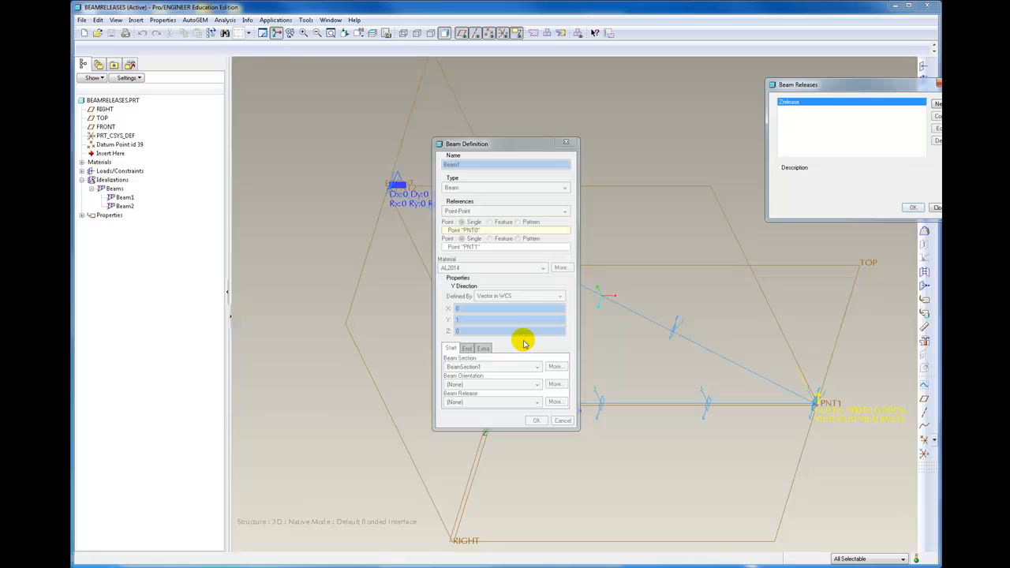
pyautogui.click(912, 206)
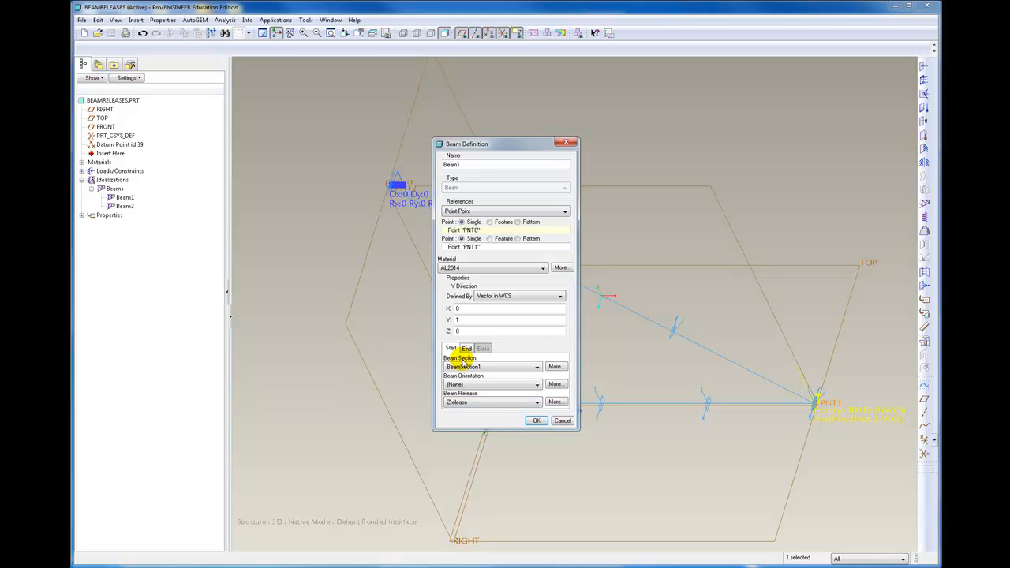
# Assign Zrelease at the end of Beam1 as well and accept the beam definition
pyautogui.click(466, 349)
pyautogui.click(532, 402)
pyautogui.click(484, 419)
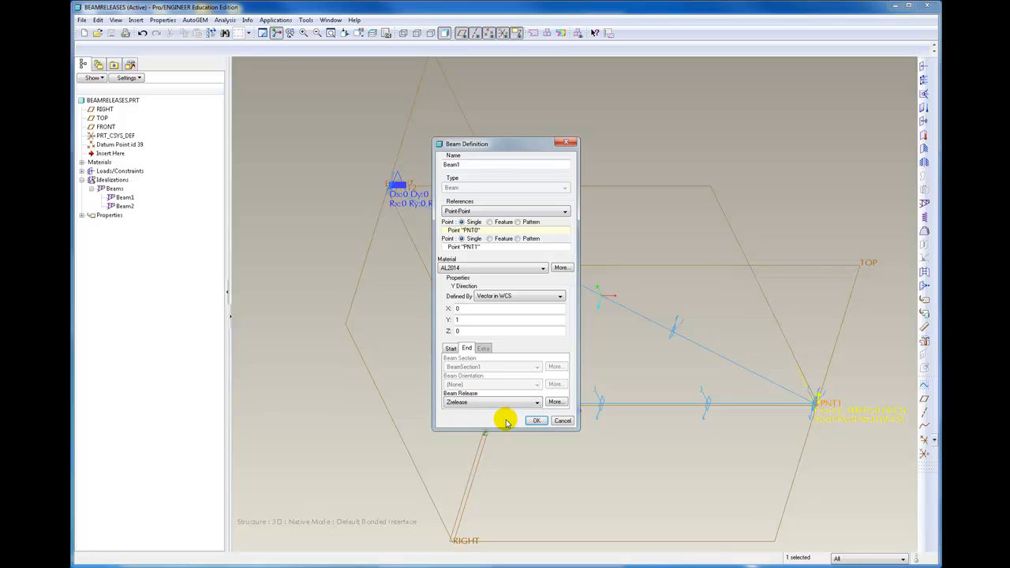
pyautogui.click(537, 422)
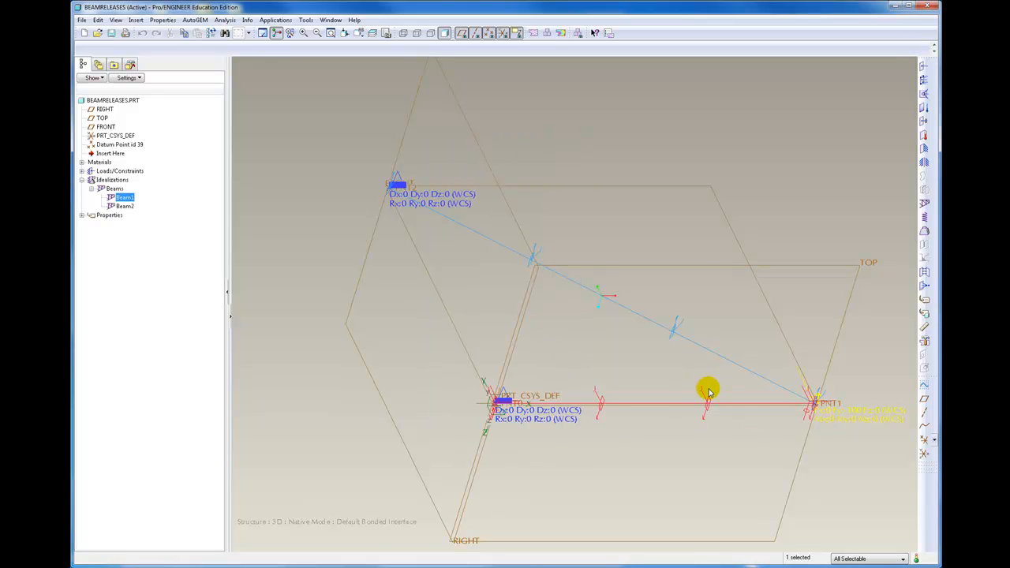
# Edit Beam2 and assign the Zrelease beam release at both its start and its end
pyautogui.rightClick(129, 207)
pyautogui.click(166, 256)
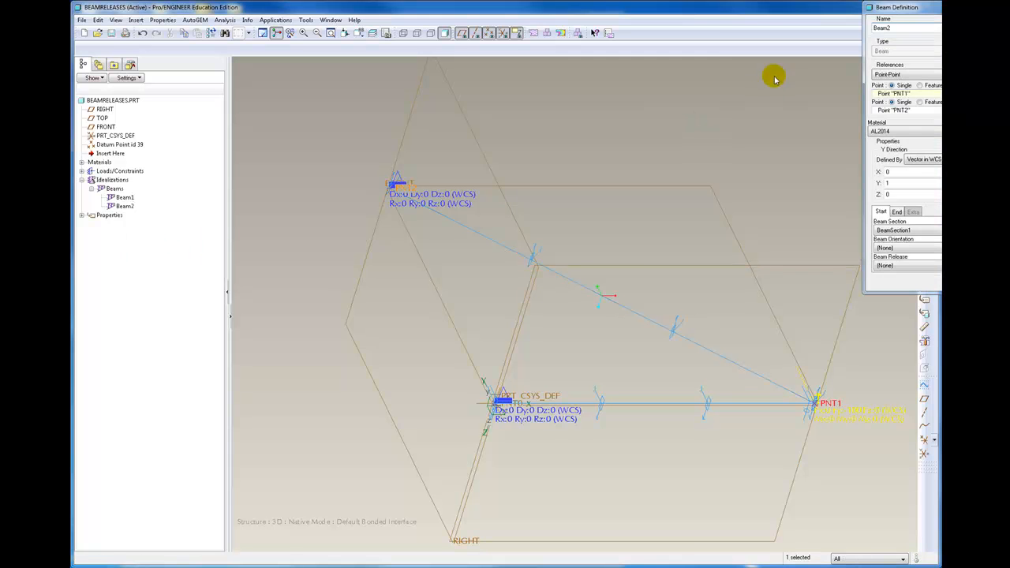
pyautogui.moveTo(928, 11); pyautogui.dragTo(815, 39)
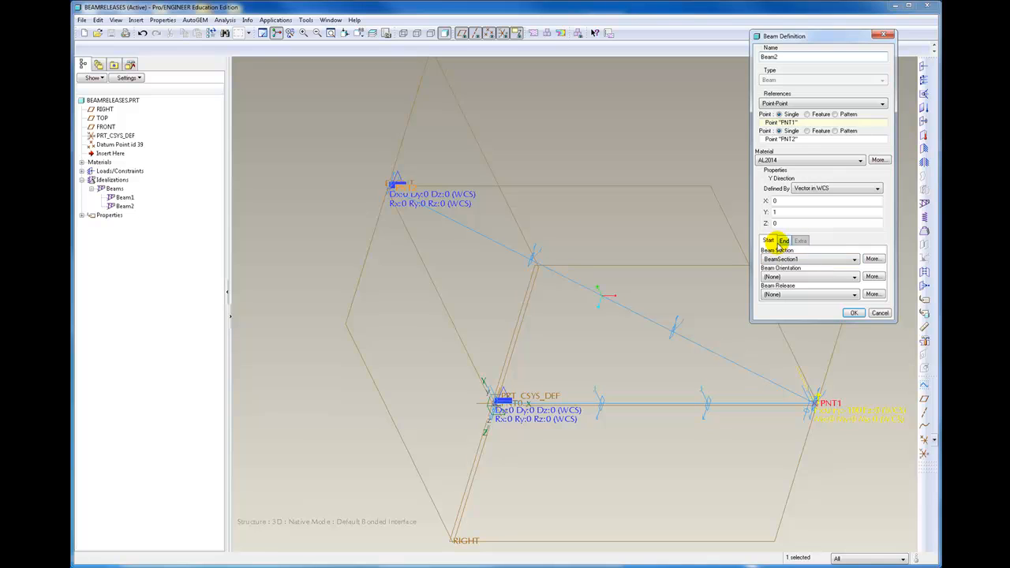
pyautogui.click(842, 295)
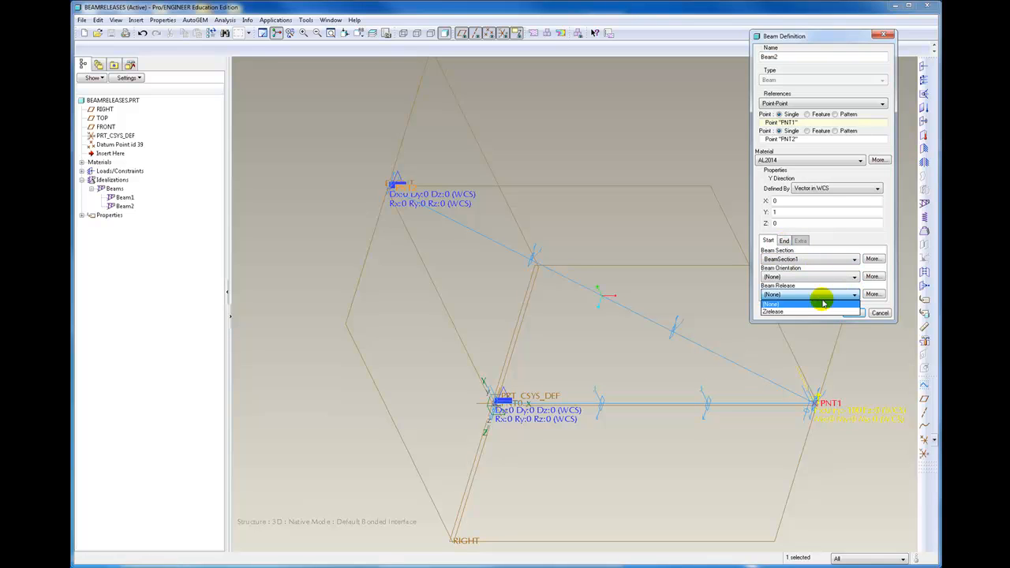
pyautogui.click(799, 313)
pyautogui.click(784, 240)
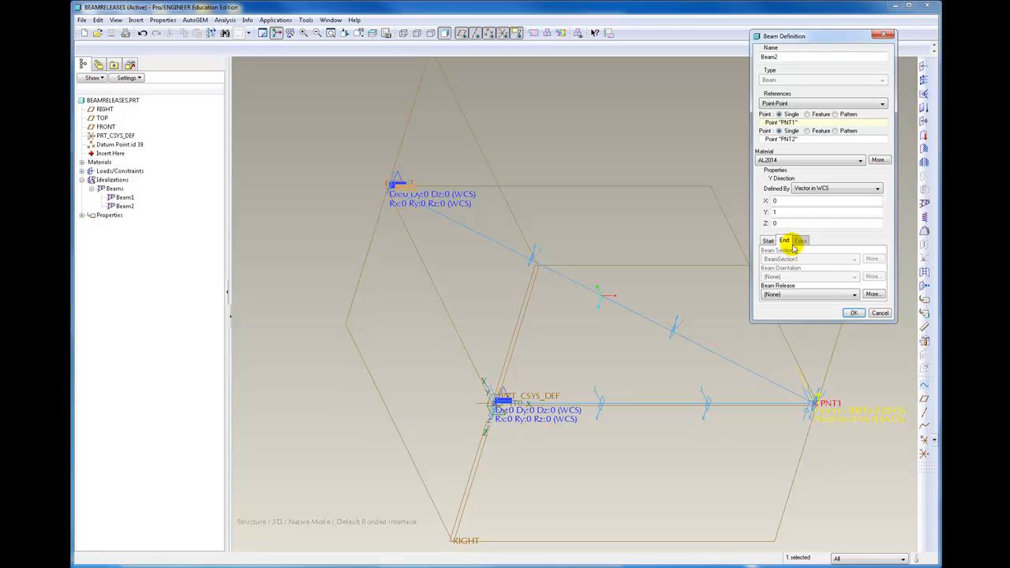
pyautogui.click(855, 297)
pyautogui.click(773, 311)
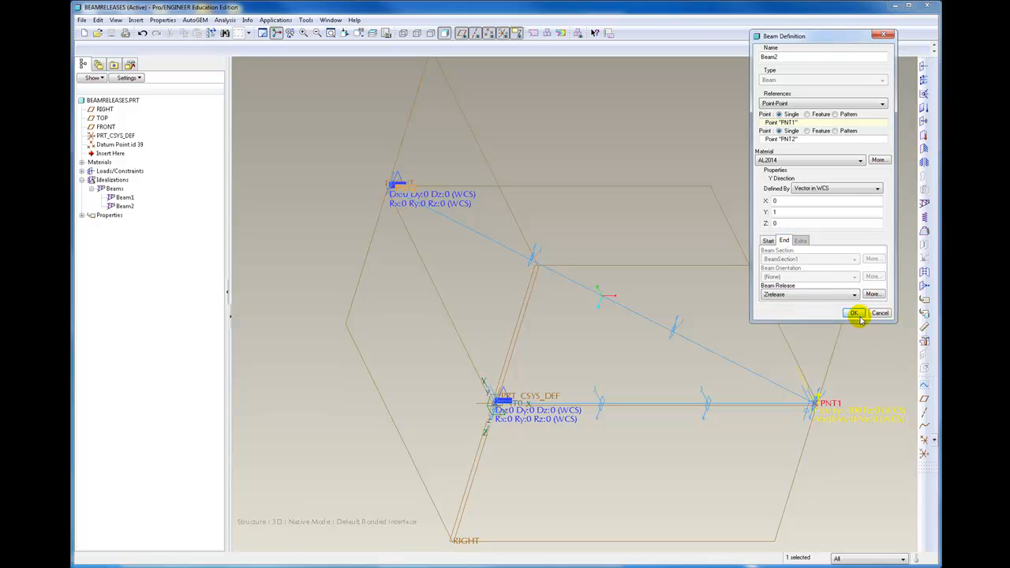
pyautogui.click(855, 313)
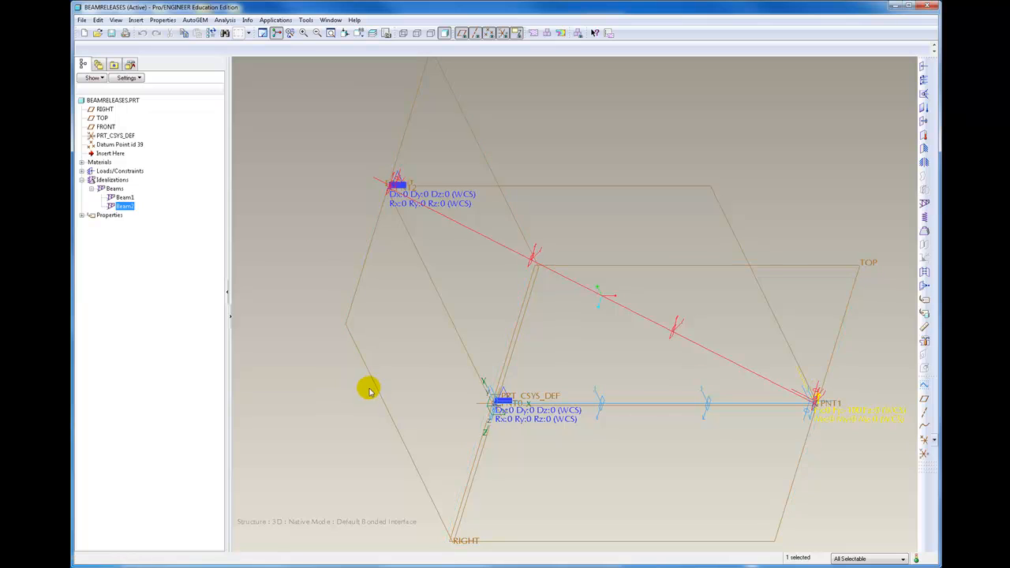
# Check which beam releases are assigned at the start and end of Beam1
pyautogui.rightClick(118, 199)
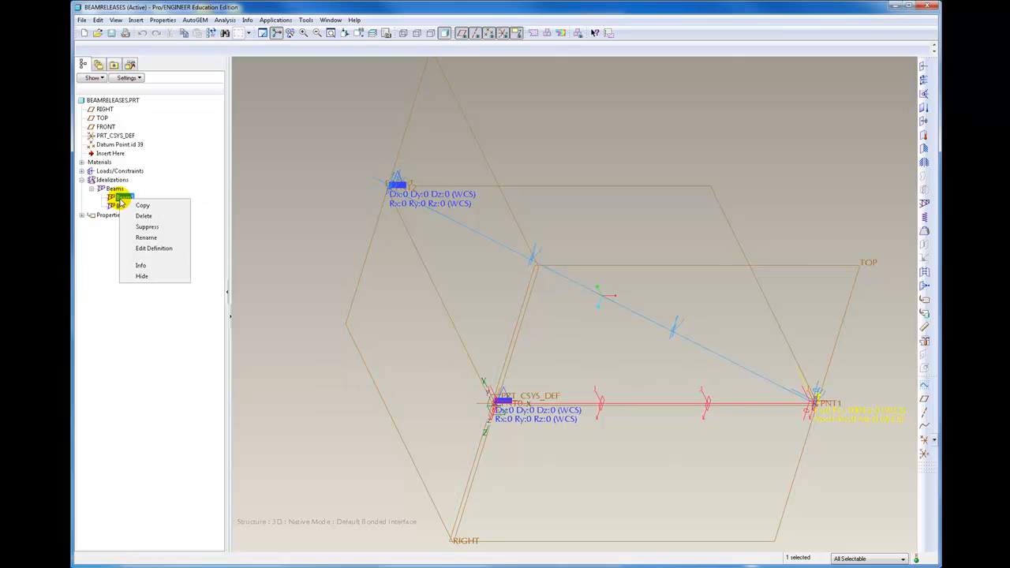
pyautogui.click(154, 249)
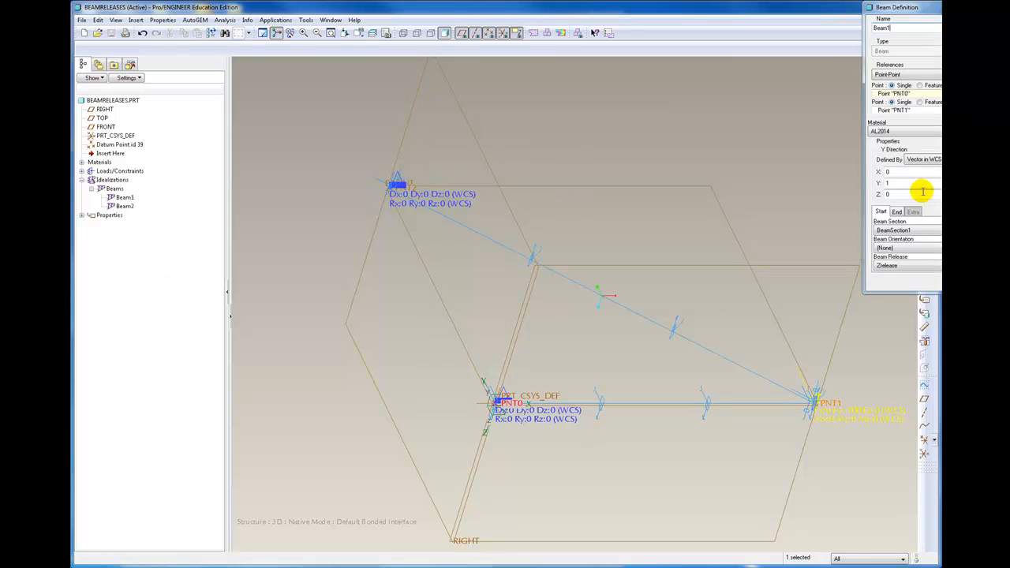
pyautogui.click(898, 212)
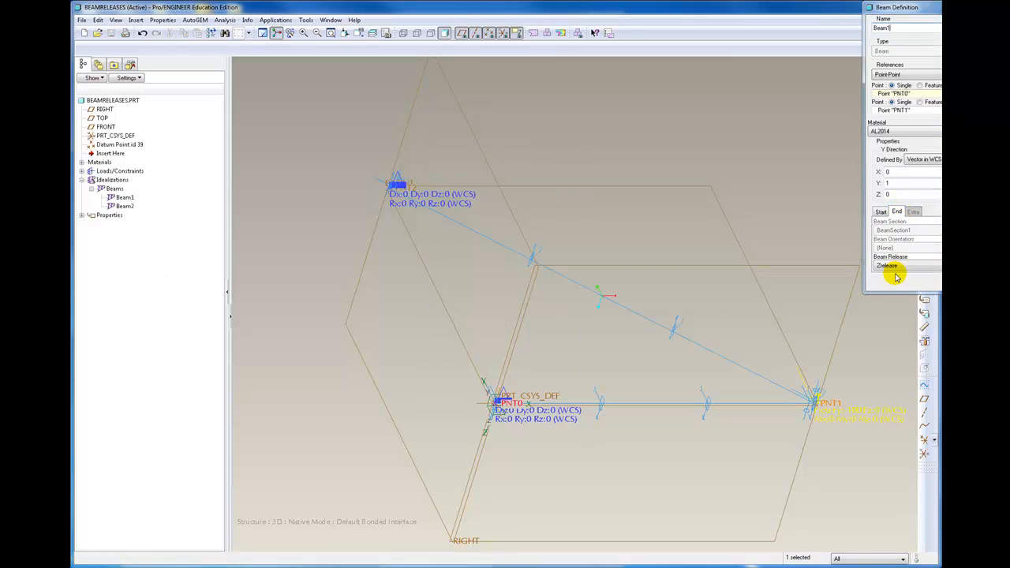
pyautogui.click(968, 282)
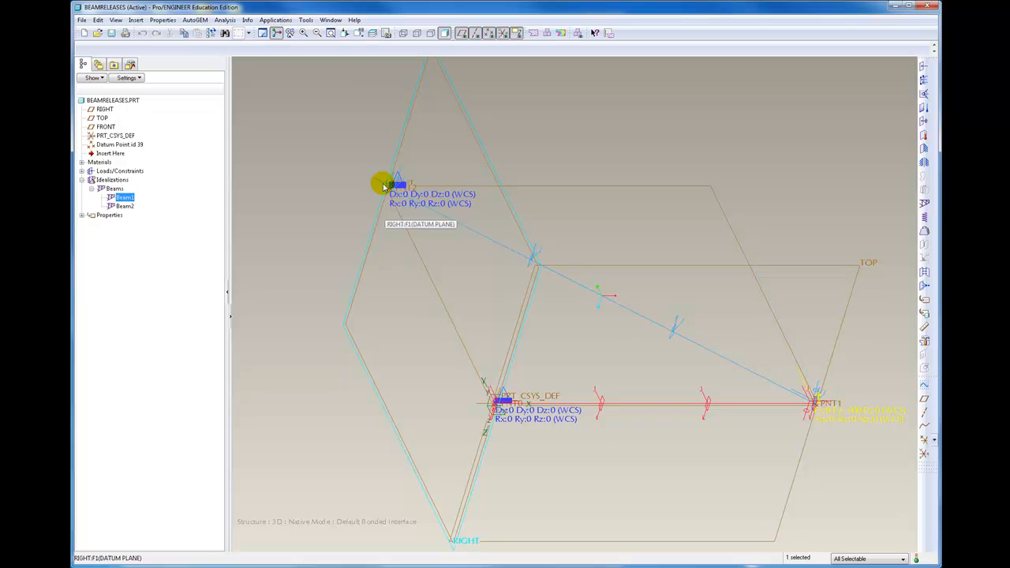
# Examine the beam ends, constraints and local axis directions of both beams from several viewing angles
pyautogui.scroll(-5, 502, 406)
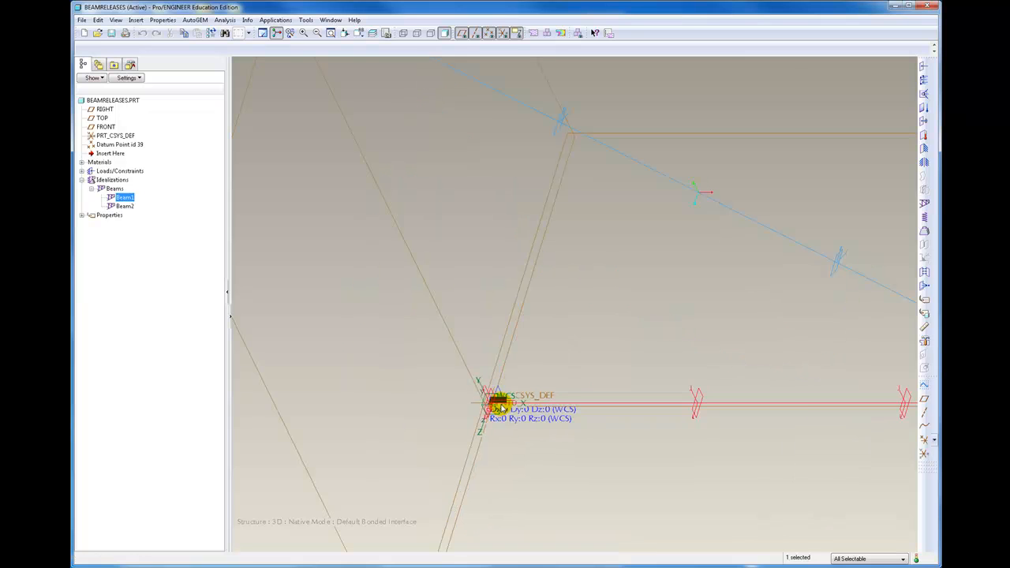
pyautogui.scroll(-2, 472, 371)
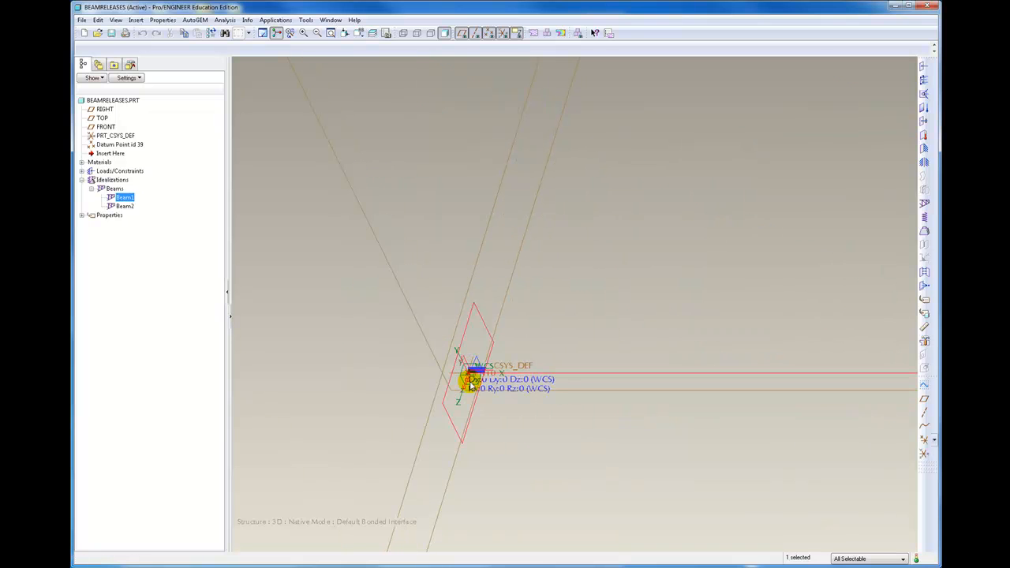
pyautogui.scroll(-3, 482, 395)
pyautogui.scroll(6, 485, 395)
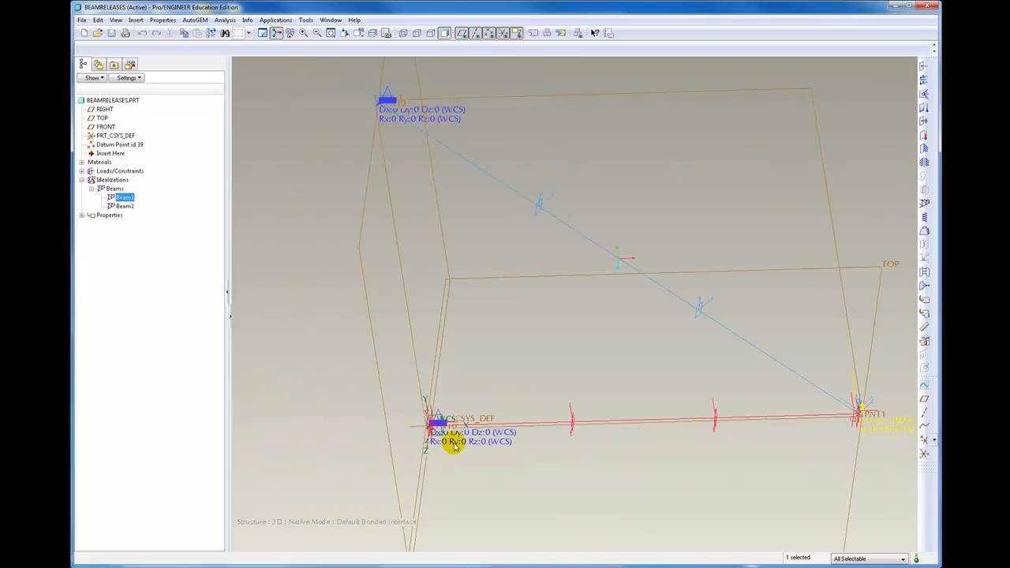
pyautogui.moveTo(415, 444)
pyautogui.mouseDown(button='middle')
pyautogui.moveTo(508, 447)
pyautogui.moveTo(529, 434)
pyautogui.moveTo(544, 352)
pyautogui.moveTo(542, 379)
pyautogui.moveTo(534, 375)
pyautogui.mouseUp(button='middle')
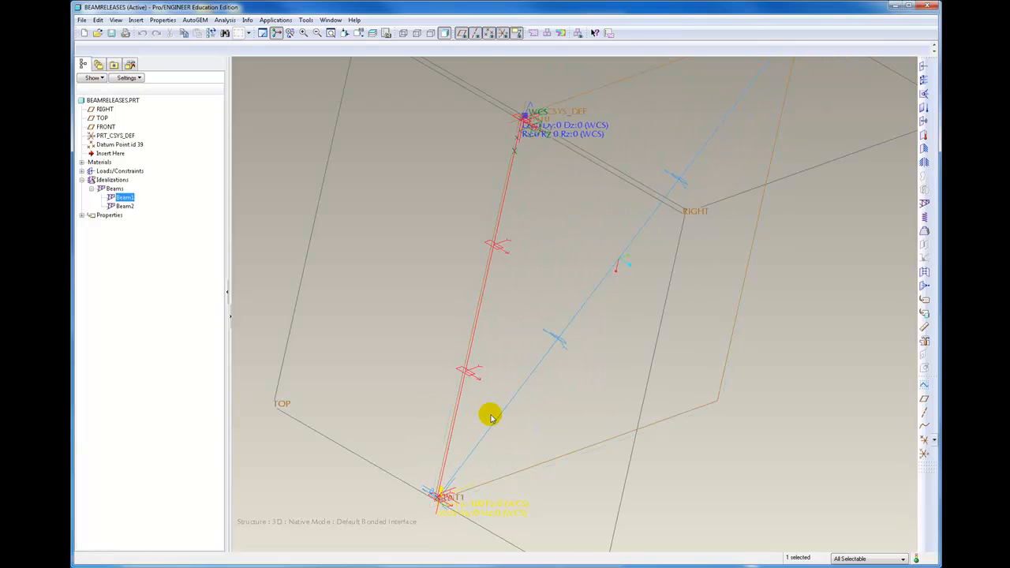
pyautogui.moveTo(542, 426); pyautogui.dragTo(531, 439, button='middle')
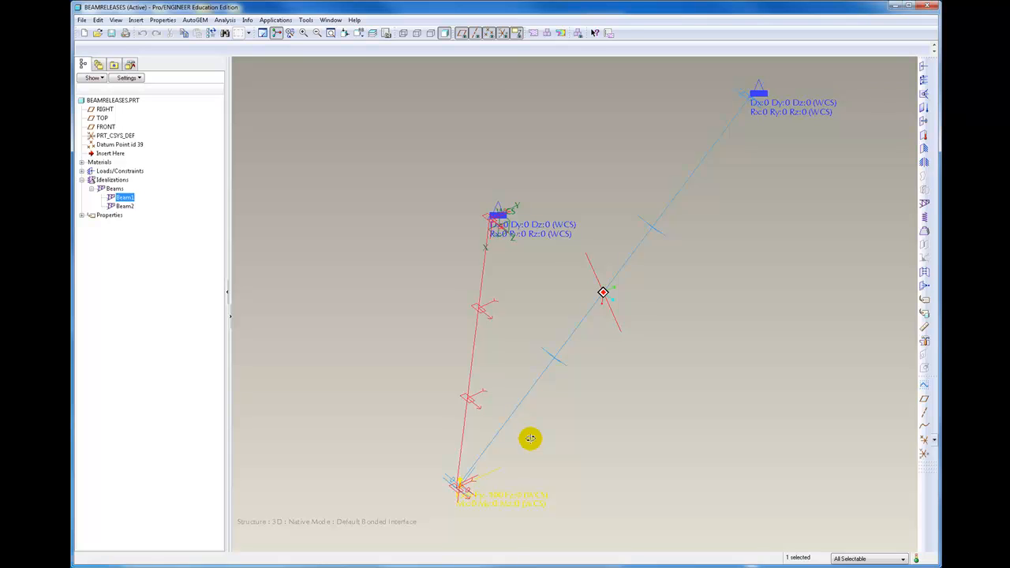
pyautogui.moveTo(530, 439)
pyautogui.mouseDown(button='middle')
pyautogui.moveTo(594, 451)
pyautogui.moveTo(523, 434)
pyautogui.moveTo(484, 406)
pyautogui.moveTo(494, 323)
pyautogui.moveTo(566, 320)
pyautogui.moveTo(581, 293)
pyautogui.mouseUp(button='middle')
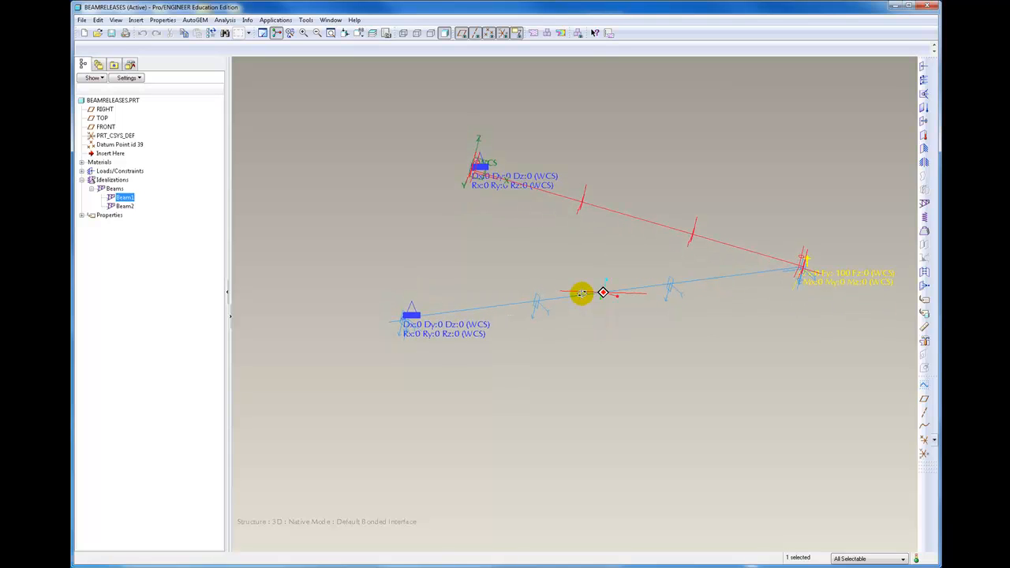
pyautogui.moveTo(581, 294)
pyautogui.mouseDown(button='middle')
pyautogui.moveTo(566, 361)
pyautogui.moveTo(577, 422)
pyautogui.moveTo(529, 417)
pyautogui.mouseUp(button='middle')
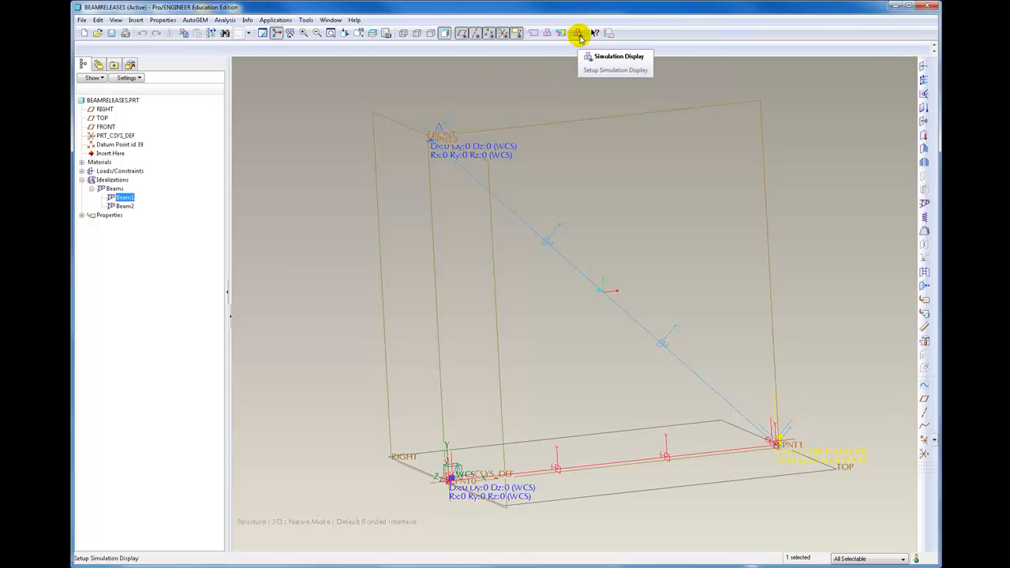
# Create a static analysis named Analysis1 using ConstraintSet1 and LoadSet1, with Multi-Pass Adaptive convergence at 1 percent
pyautogui.click(549, 33)
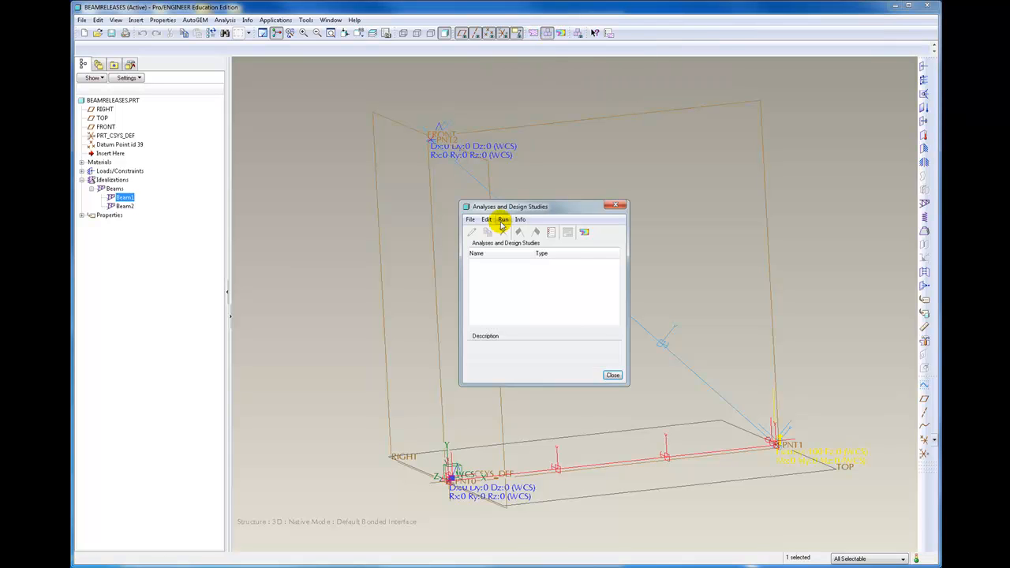
pyautogui.click(472, 220)
pyautogui.click(471, 220)
pyautogui.click(472, 221)
pyautogui.click(493, 230)
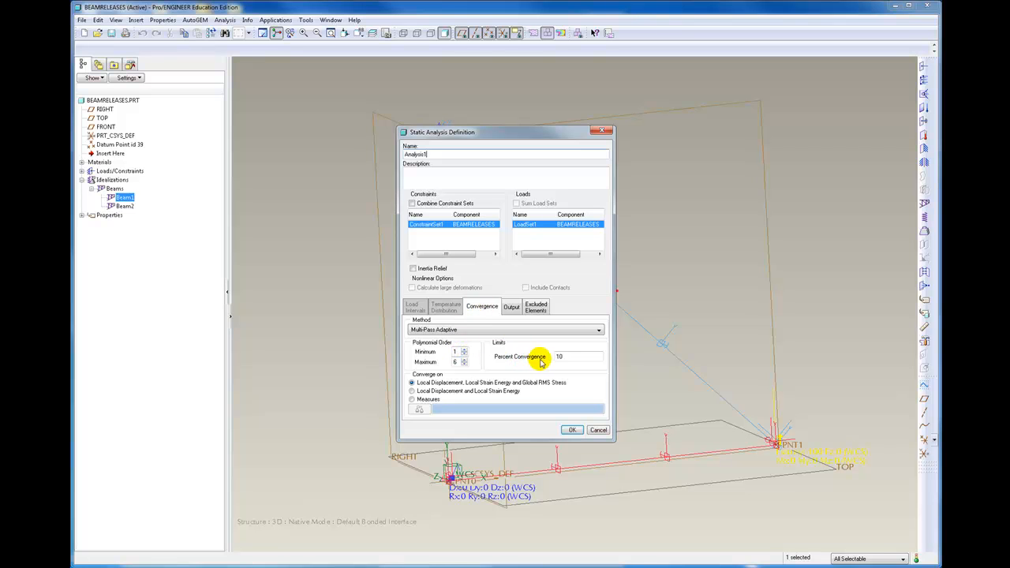
pyautogui.moveTo(563, 356); pyautogui.dragTo(542, 352)
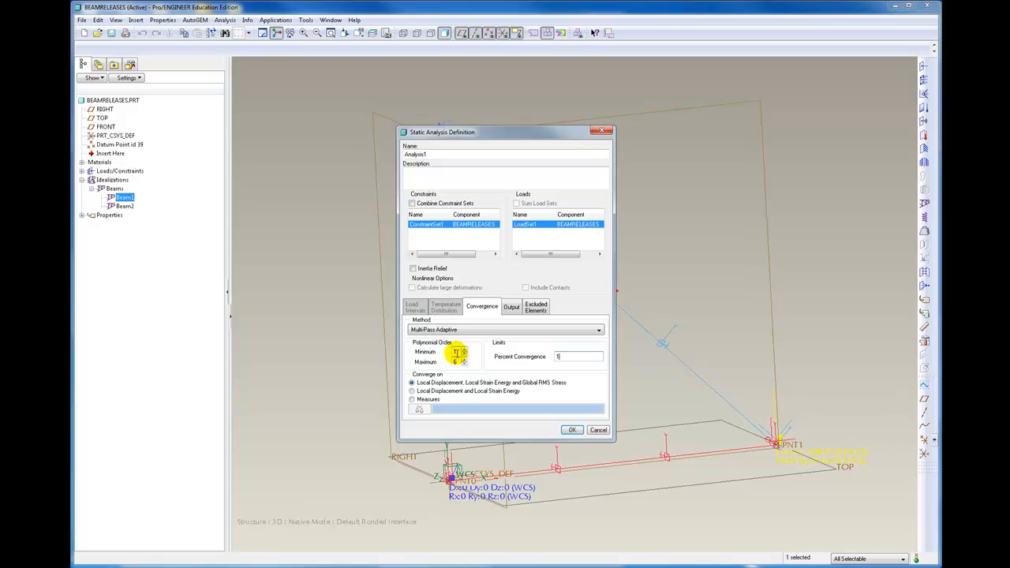
pyautogui.click(572, 430)
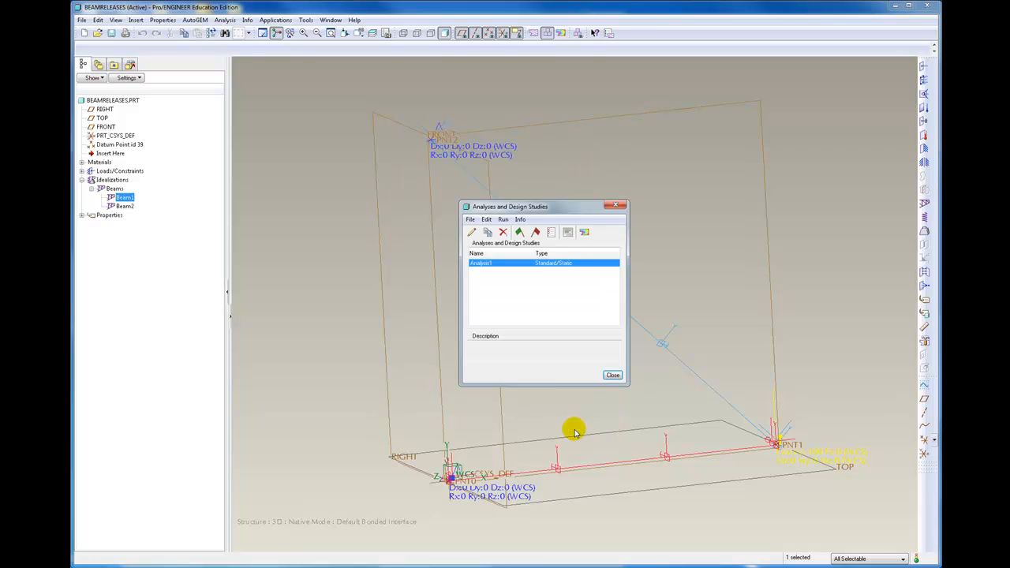
# Run Analysis1, deleting its existing output files, and close the run status report
pyautogui.click(519, 232)
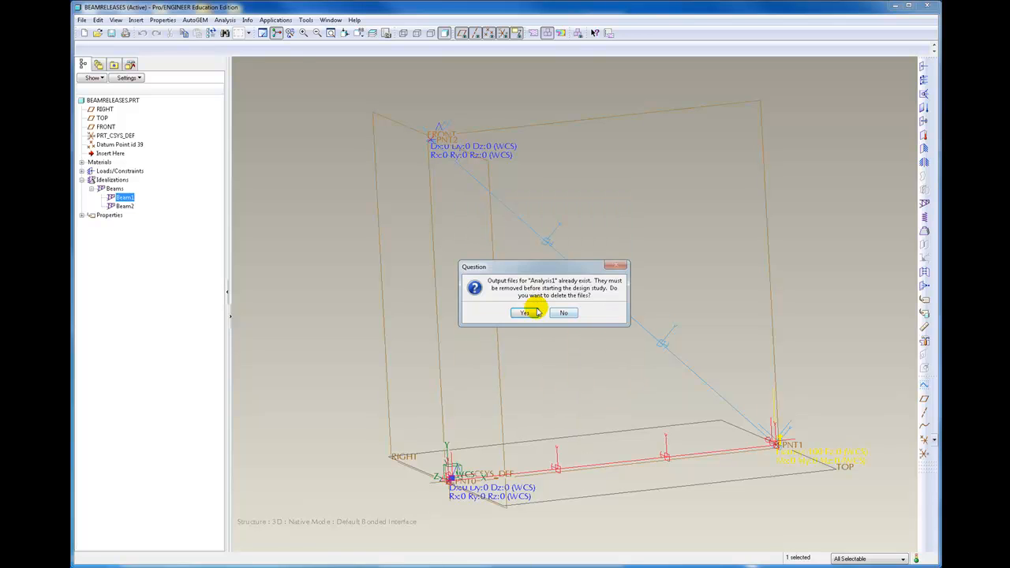
pyautogui.click(521, 313)
pyautogui.click(566, 310)
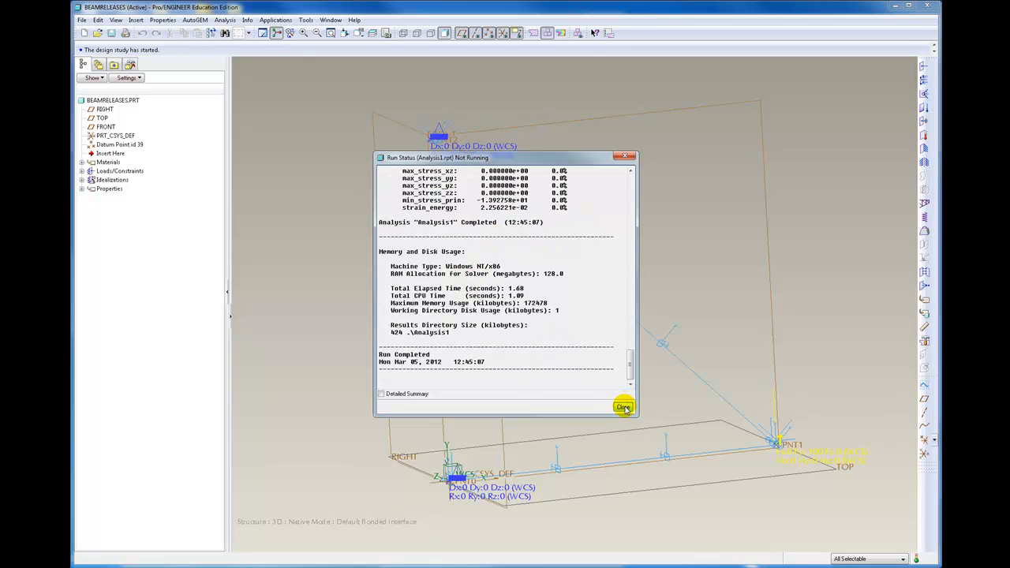
pyautogui.click(624, 408)
# Review the deformed von Mises stress fringe plot of Analysis1 from the FRONT view, and close the results without saving them
pyautogui.click(585, 231)
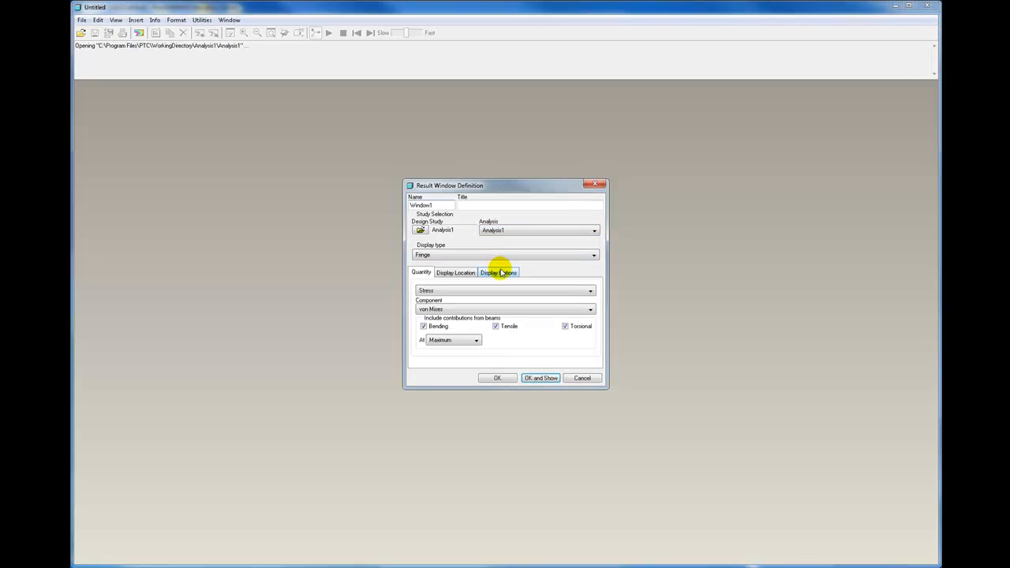
pyautogui.click(501, 273)
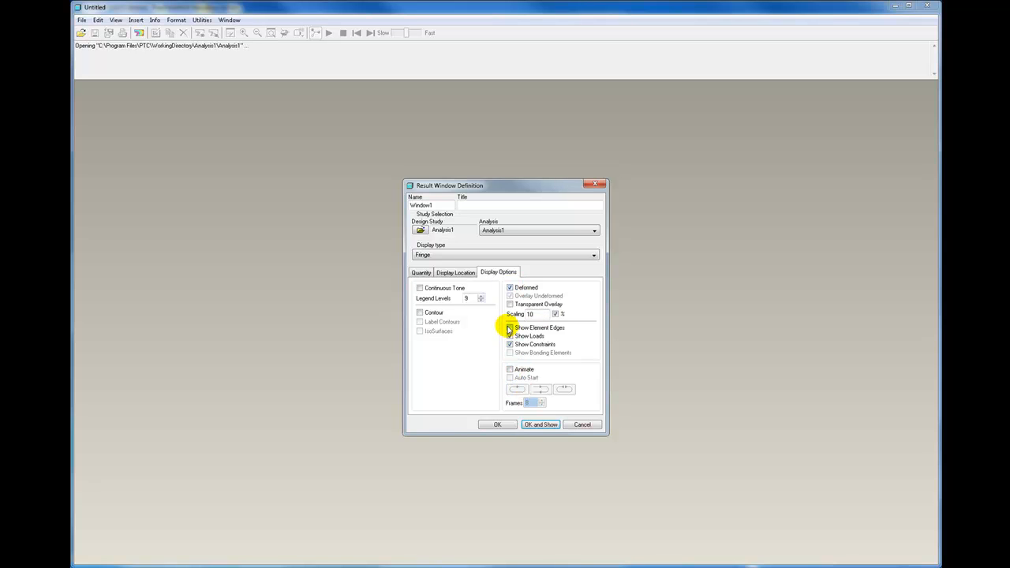
pyautogui.click(542, 426)
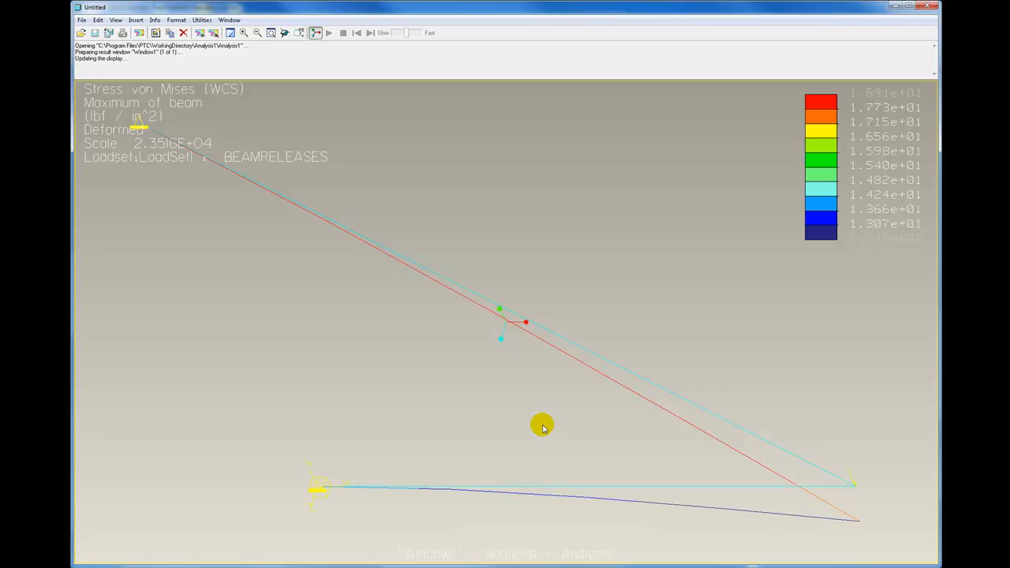
pyautogui.click(301, 33)
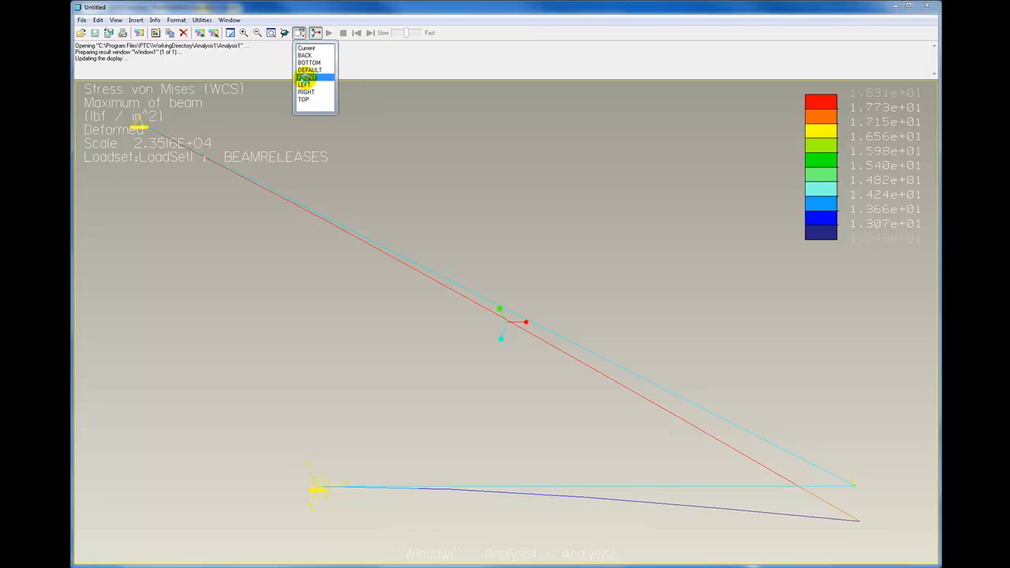
pyautogui.click(304, 79)
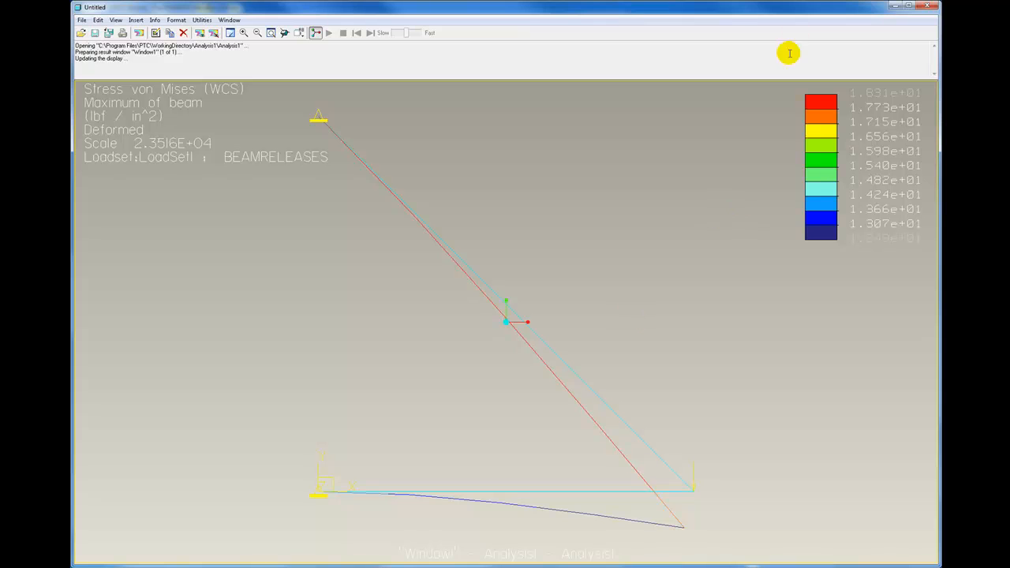
pyautogui.click(926, 7)
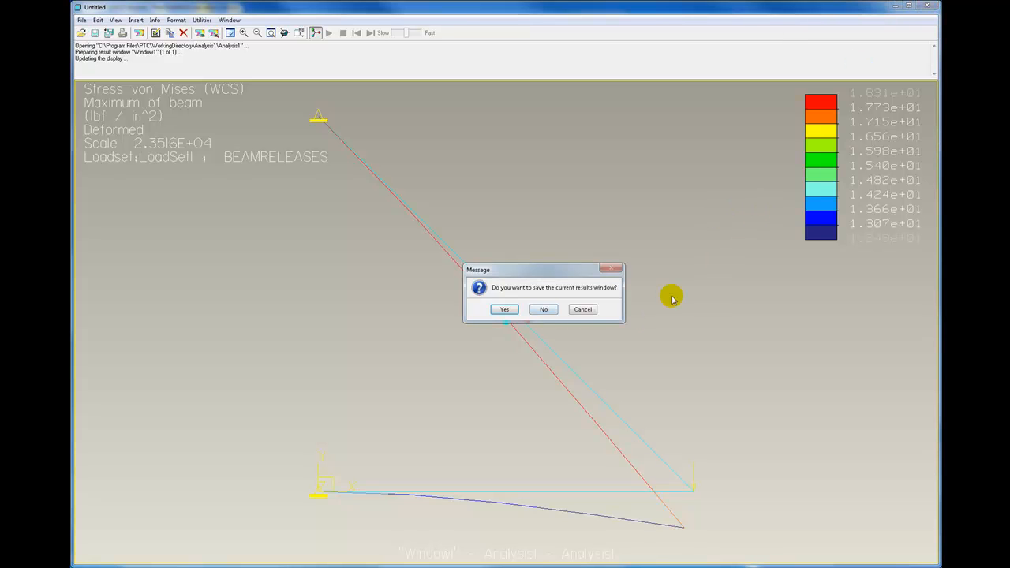
pyautogui.click(545, 310)
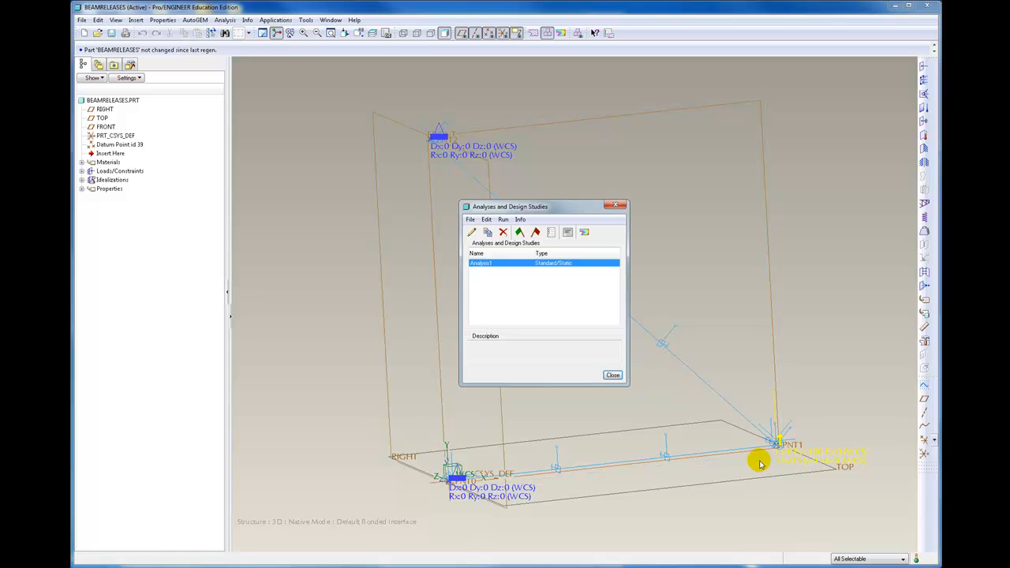
pyautogui.click(617, 207)
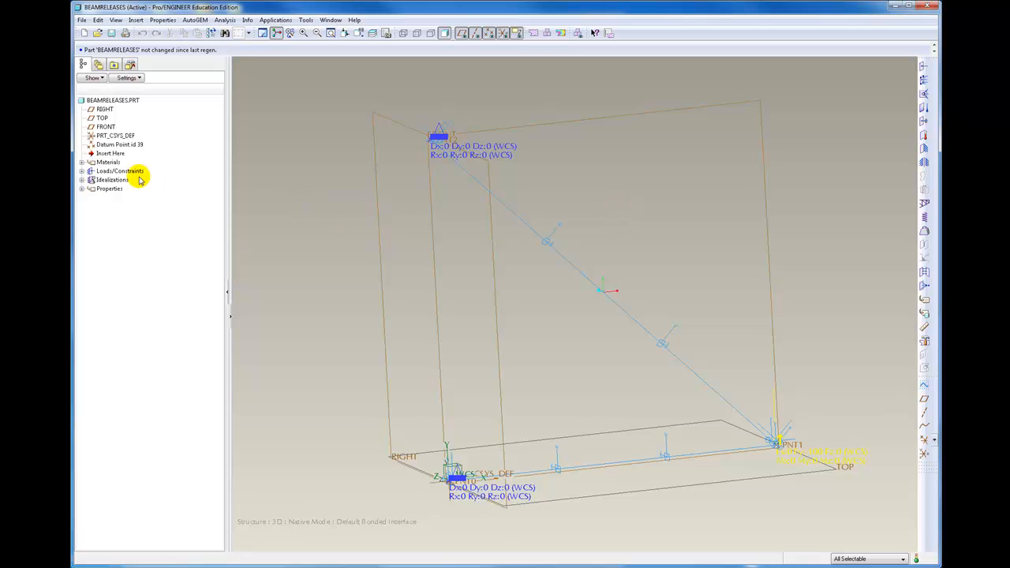
# Edit Beam1 to set its start beam release to (None), keep Zrelease at its end, and accept the definition
pyautogui.click(91, 190)
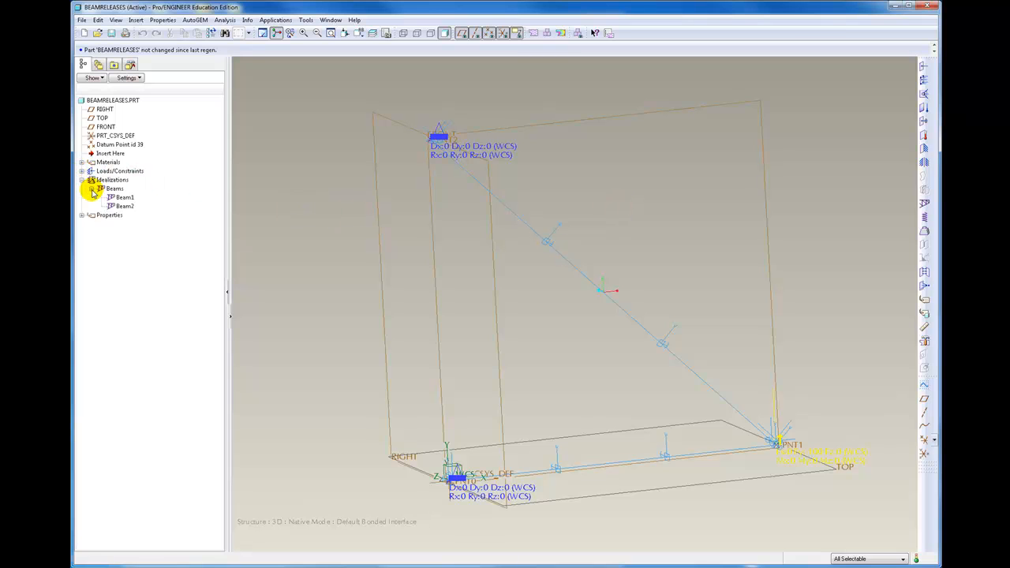
pyautogui.rightClick(123, 197)
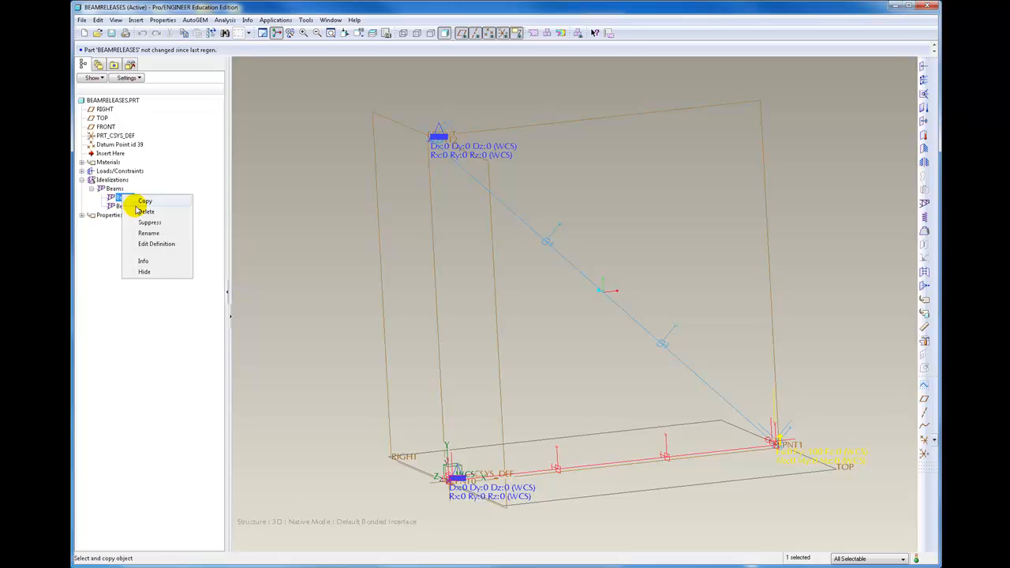
pyautogui.click(146, 245)
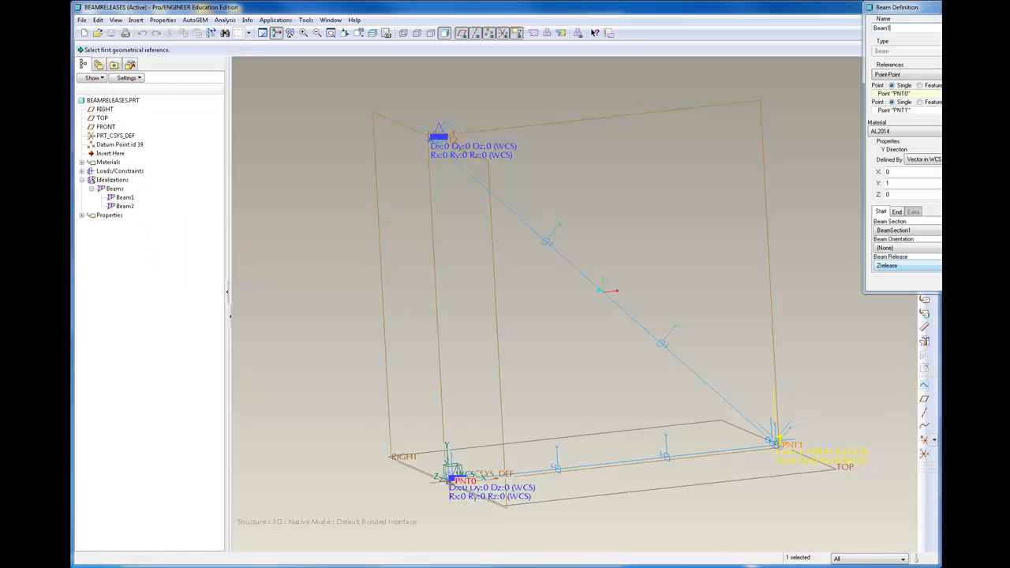
pyautogui.click(938, 266)
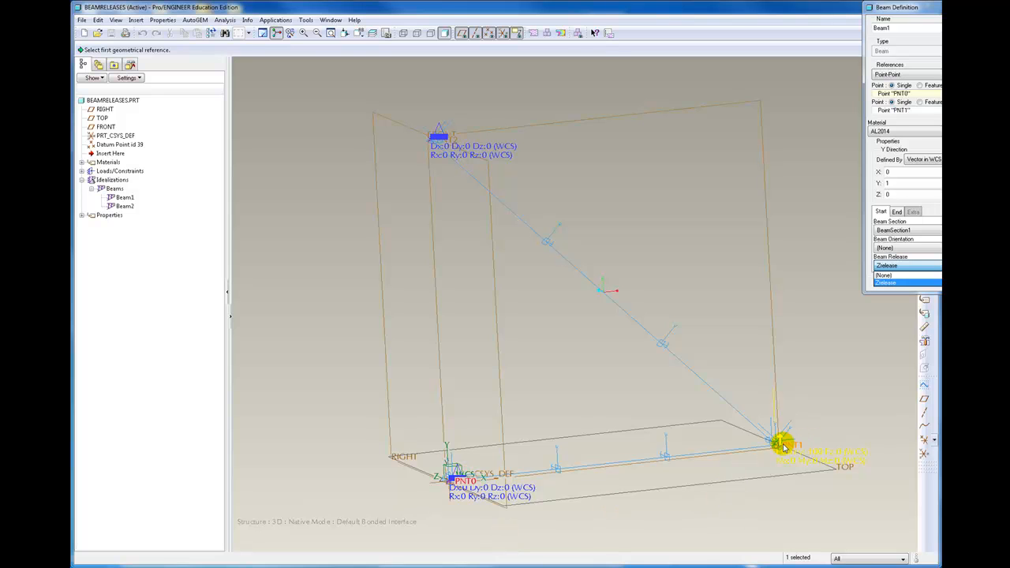
pyautogui.click(887, 265)
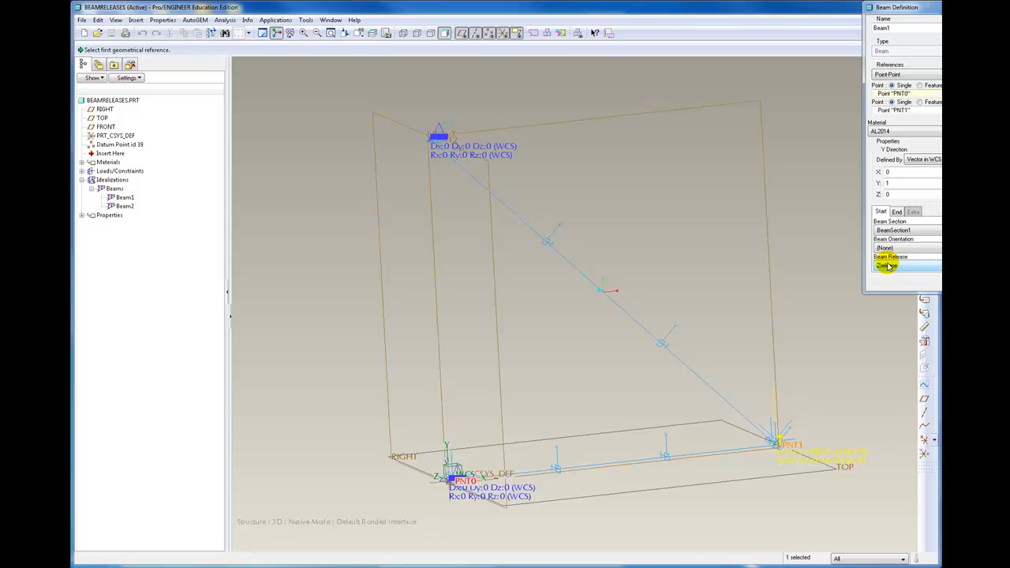
pyautogui.click(887, 267)
pyautogui.click(886, 275)
pyautogui.click(897, 211)
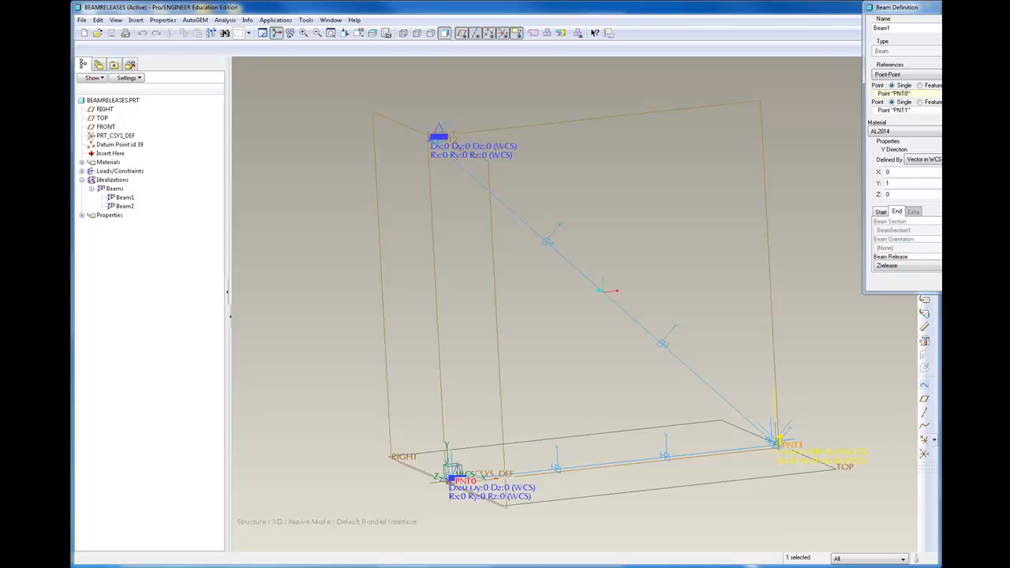
pyautogui.click(959, 282)
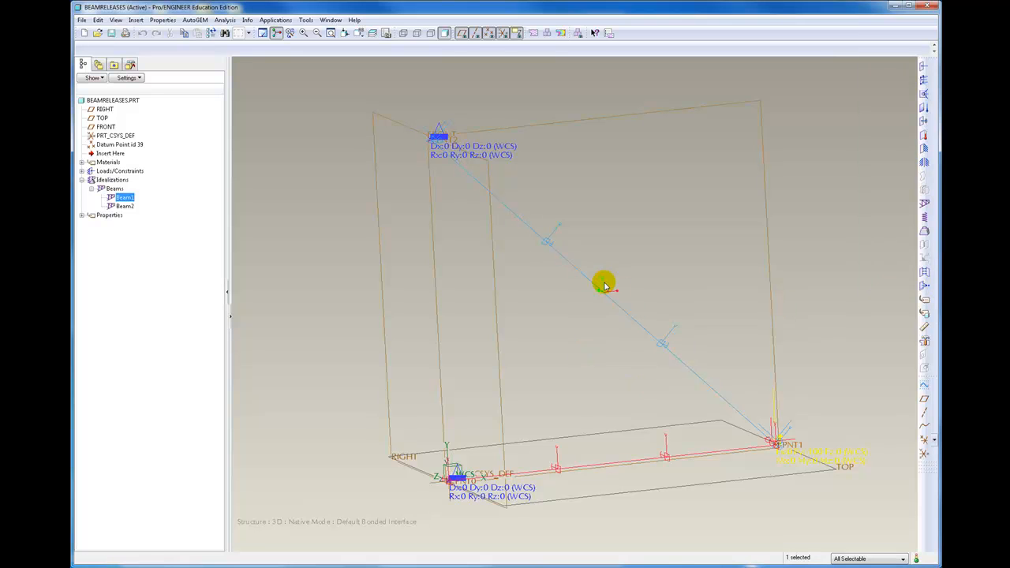
# Edit Beam2 to set the beam release to (None) at both its start and its end
pyautogui.doubleClick(593, 289)
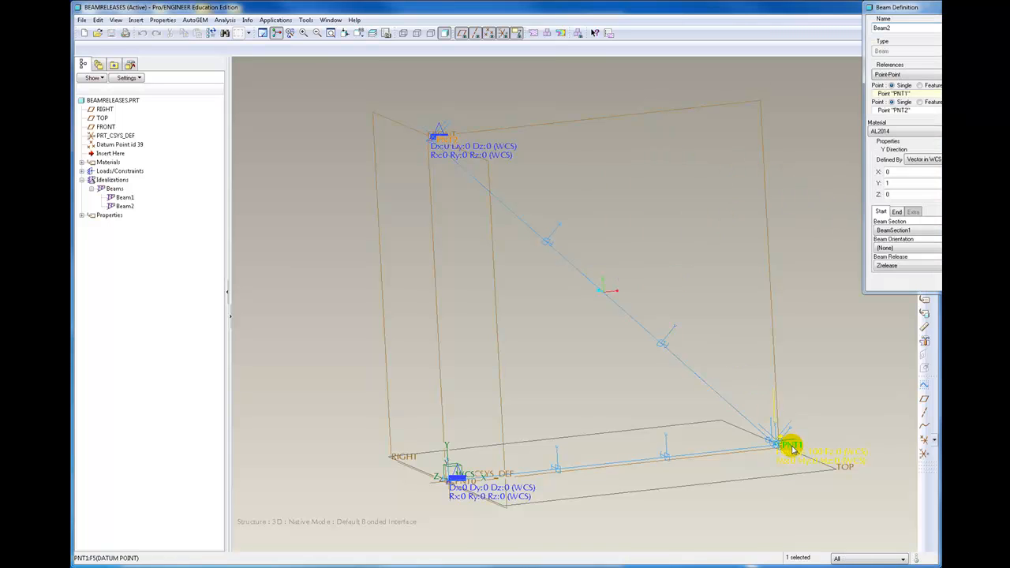
pyautogui.click(906, 266)
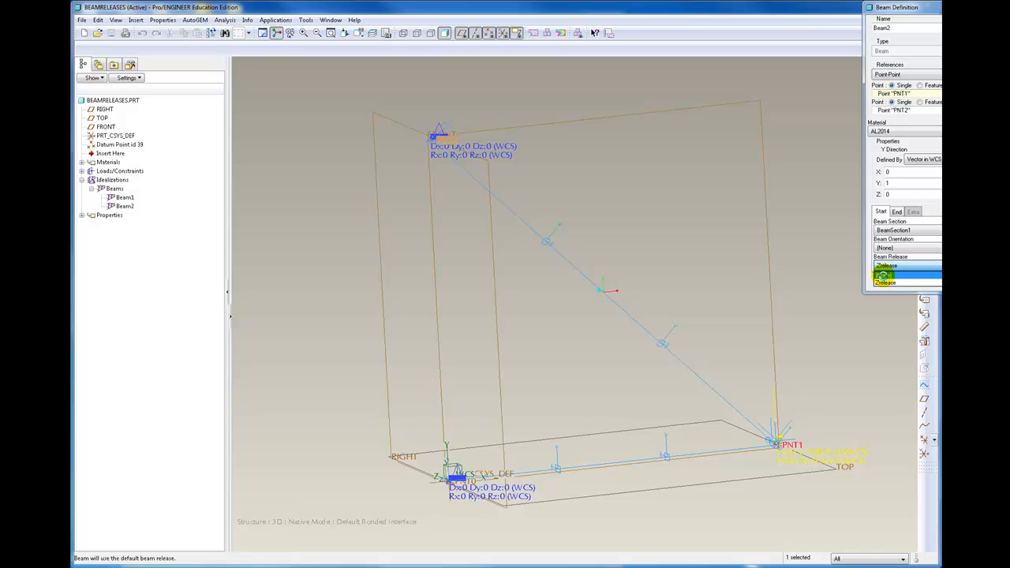
pyautogui.click(884, 275)
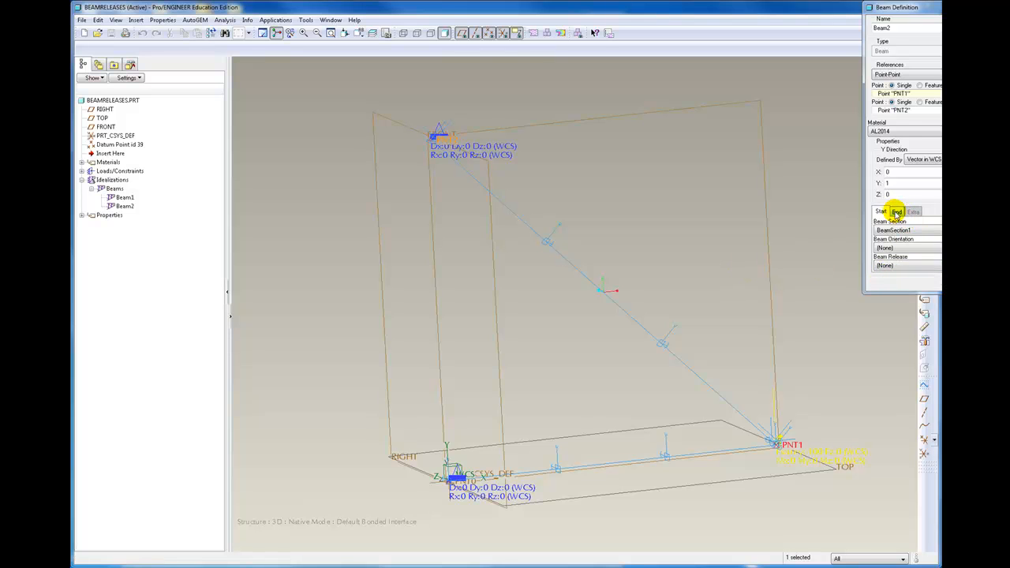
pyautogui.click(896, 212)
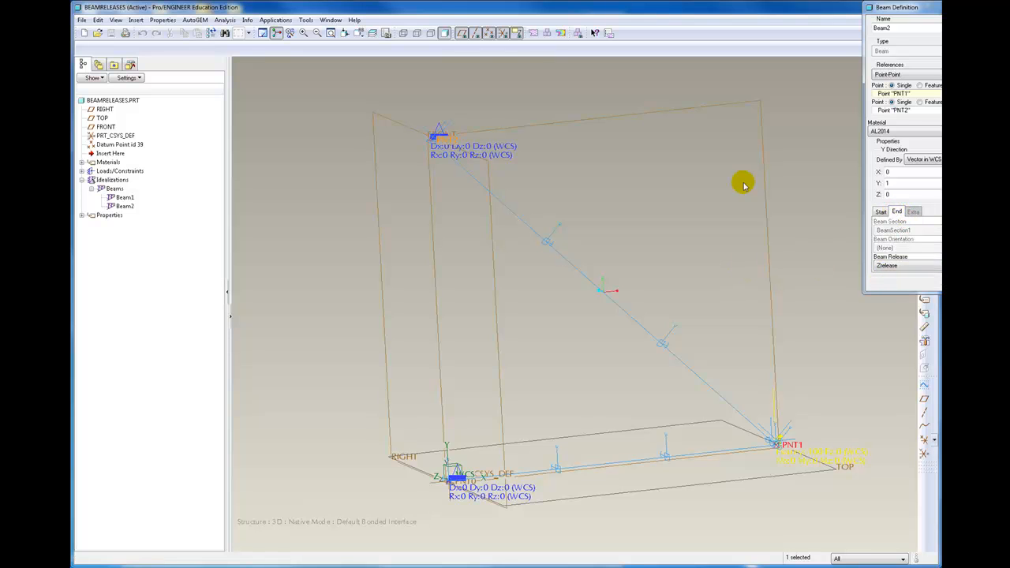
pyautogui.click(887, 267)
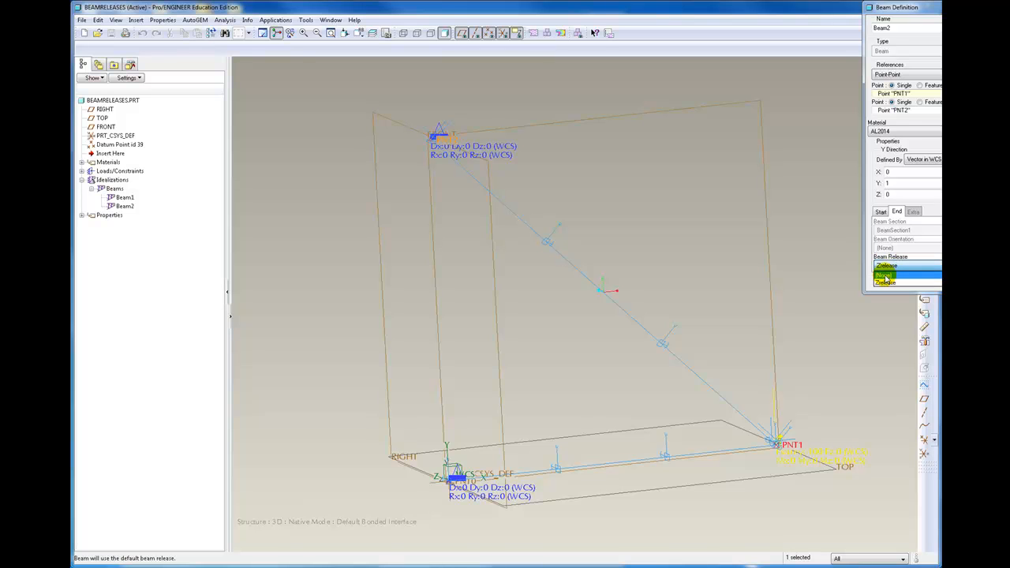
pyautogui.click(885, 276)
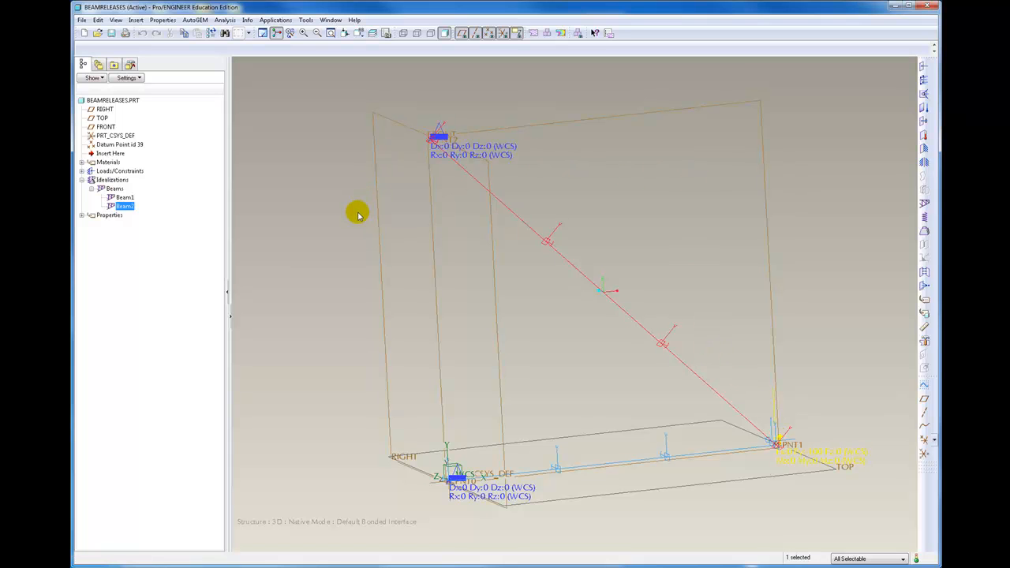
# Free the Z rotation in Constraint2 at point PNT2 and in Constraint1 at point PNT0, and accept both constraints
pyautogui.doubleClick(497, 149)
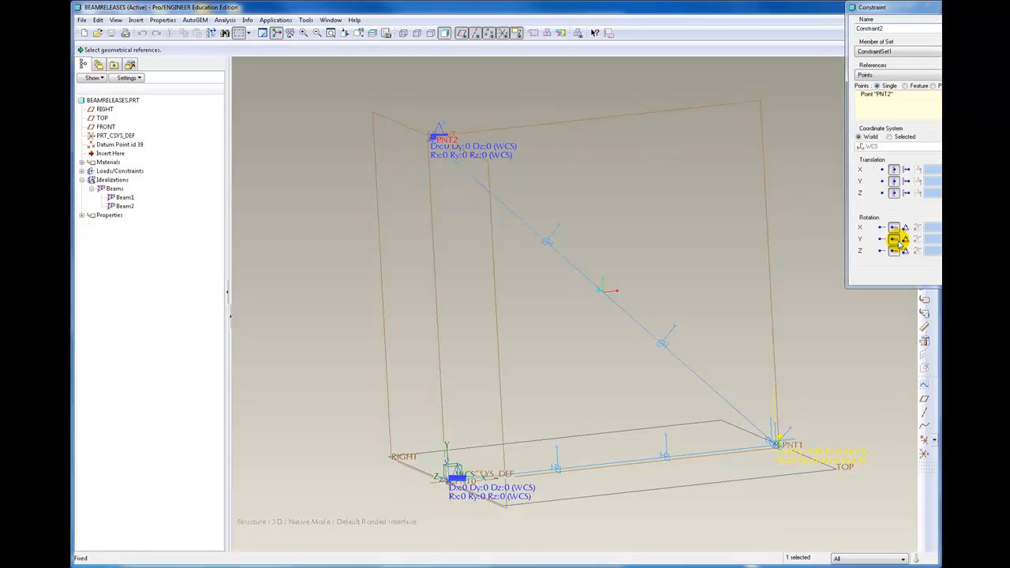
pyautogui.click(882, 251)
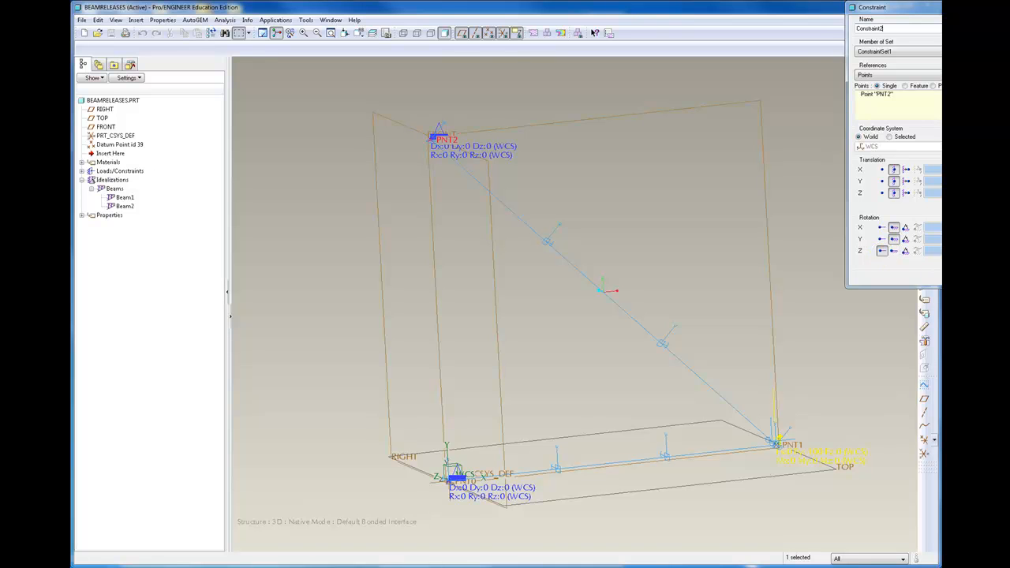
pyautogui.click(957, 275)
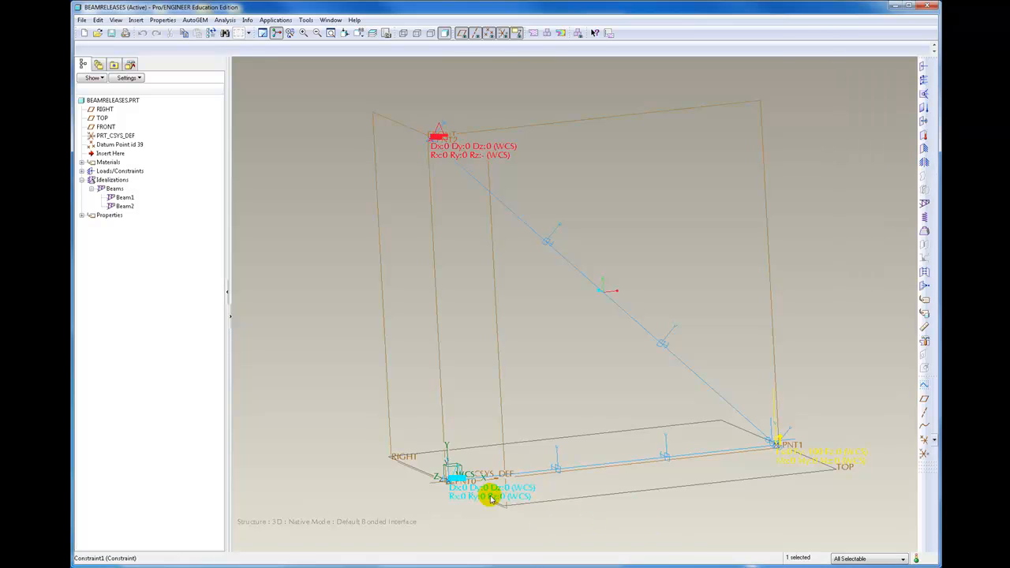
pyautogui.doubleClick(464, 497)
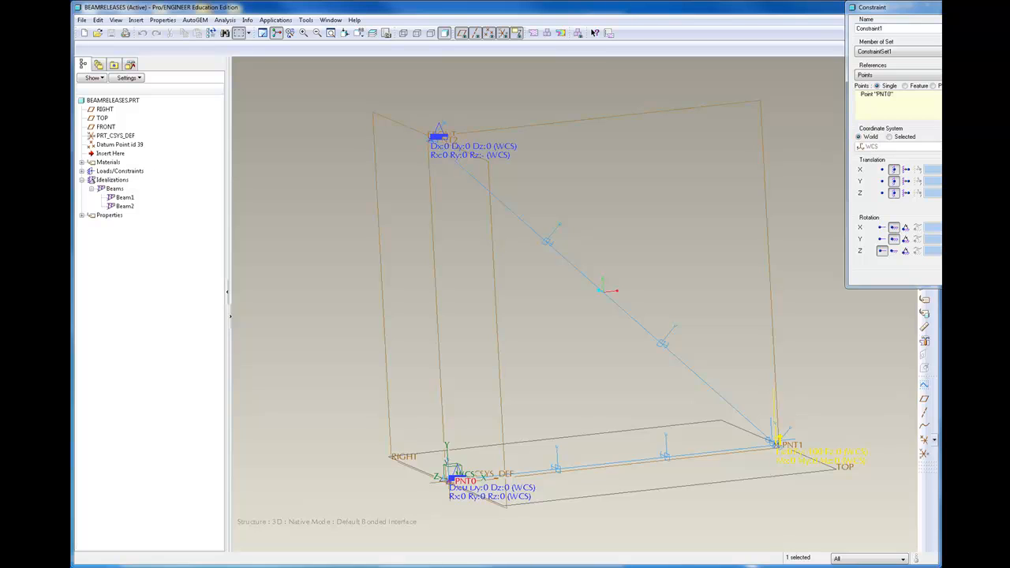
pyautogui.click(956, 275)
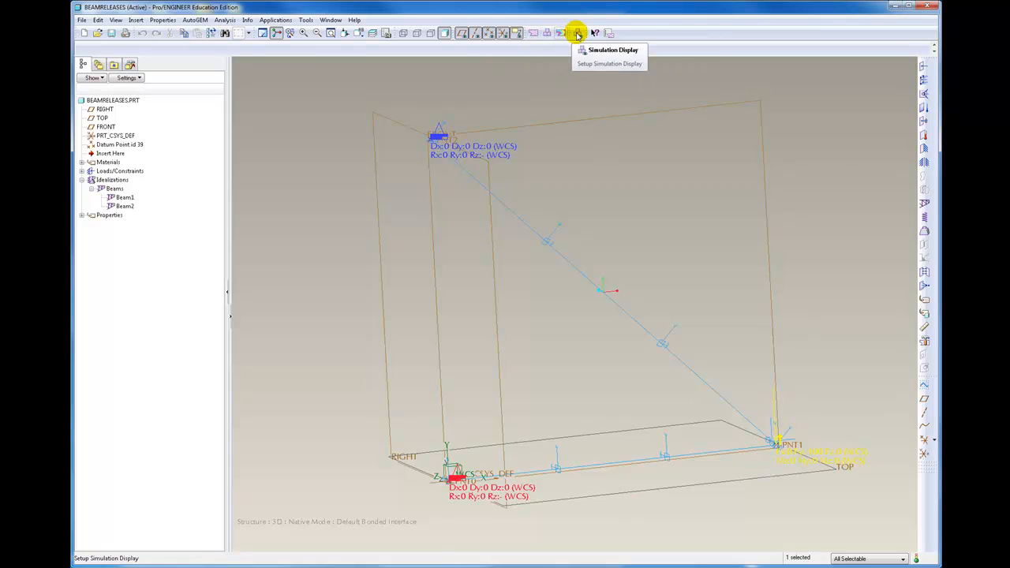
# Rerun Analysis1 over its existing output files without interactive diagnostics, and check and close the run status report
pyautogui.click(547, 32)
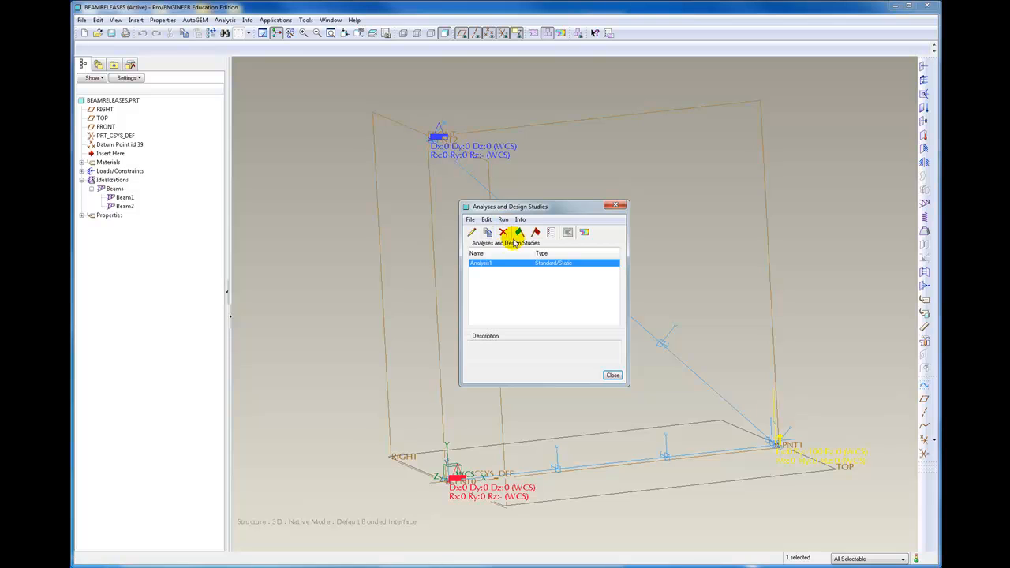
pyautogui.click(520, 233)
pyautogui.click(521, 310)
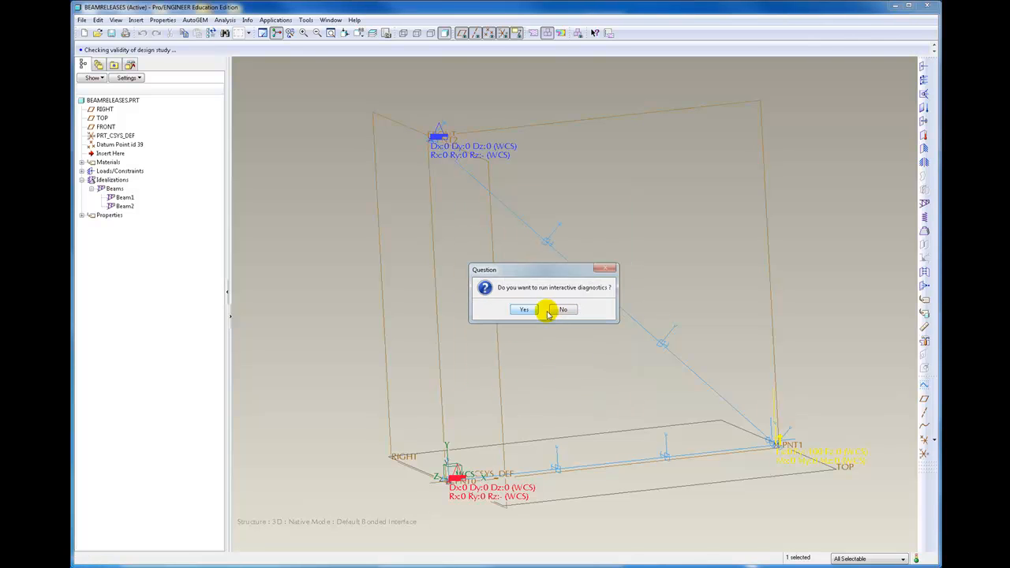
pyautogui.click(563, 310)
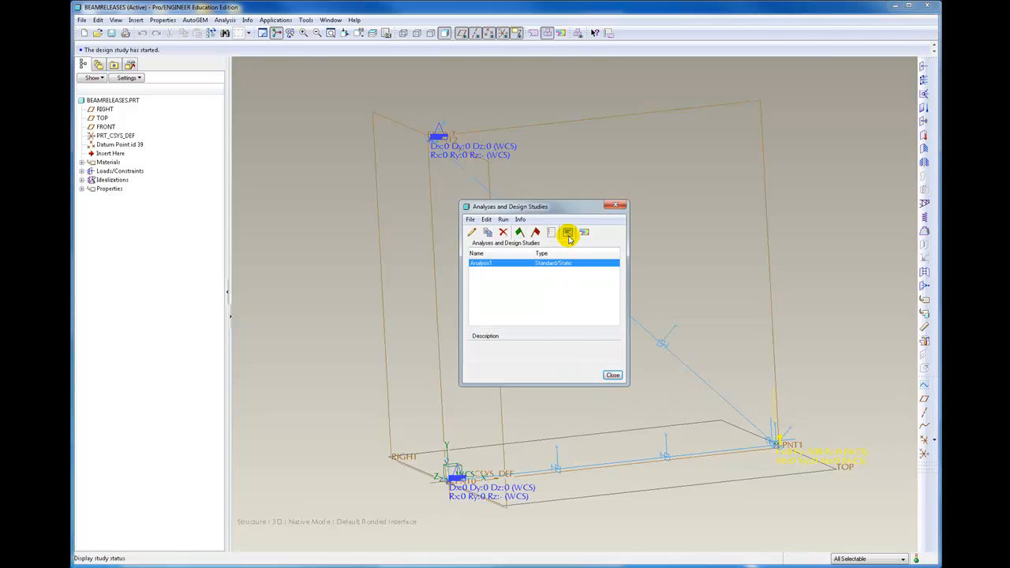
pyautogui.click(570, 236)
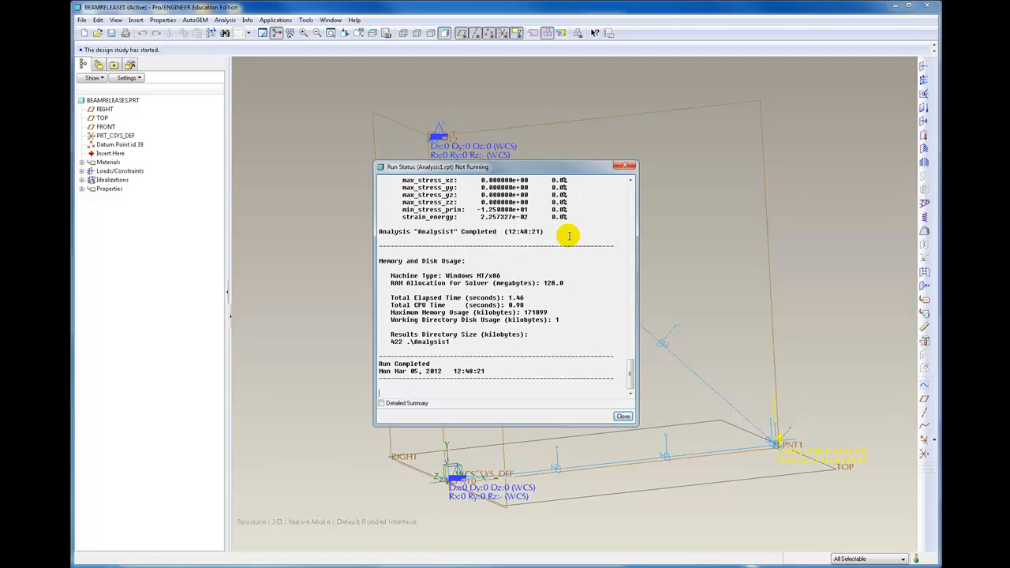
pyautogui.click(623, 166)
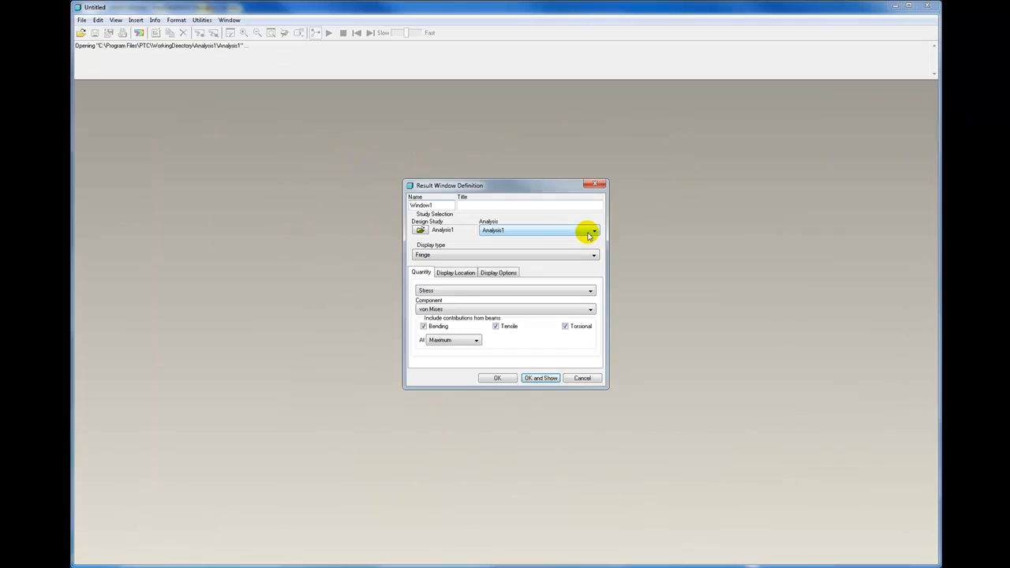
# Show the von Mises stress fringe plot of Analysis1 with the Deformed option enabled, oriented to the FRONT view
pyautogui.click(490, 274)
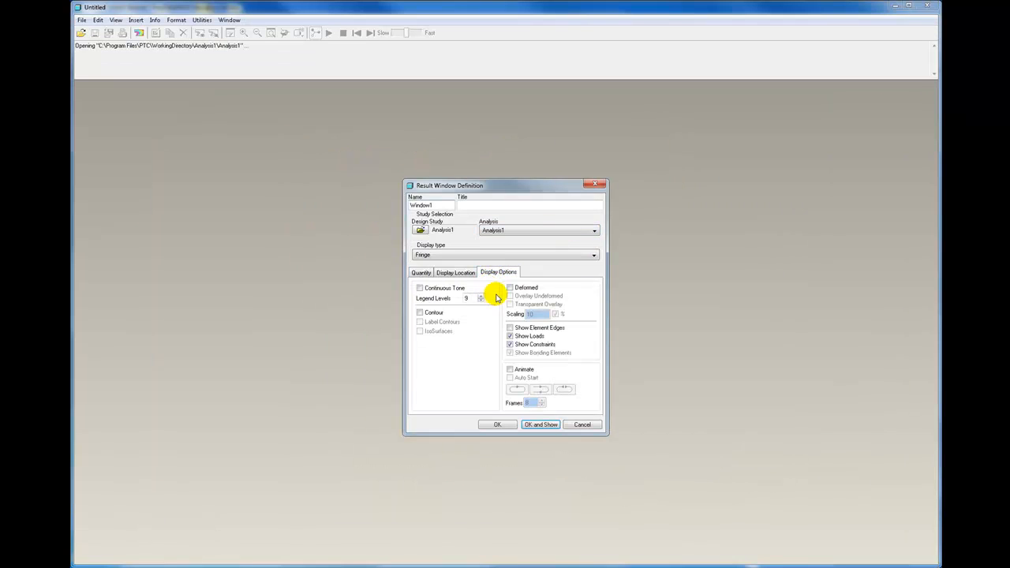
pyautogui.click(510, 288)
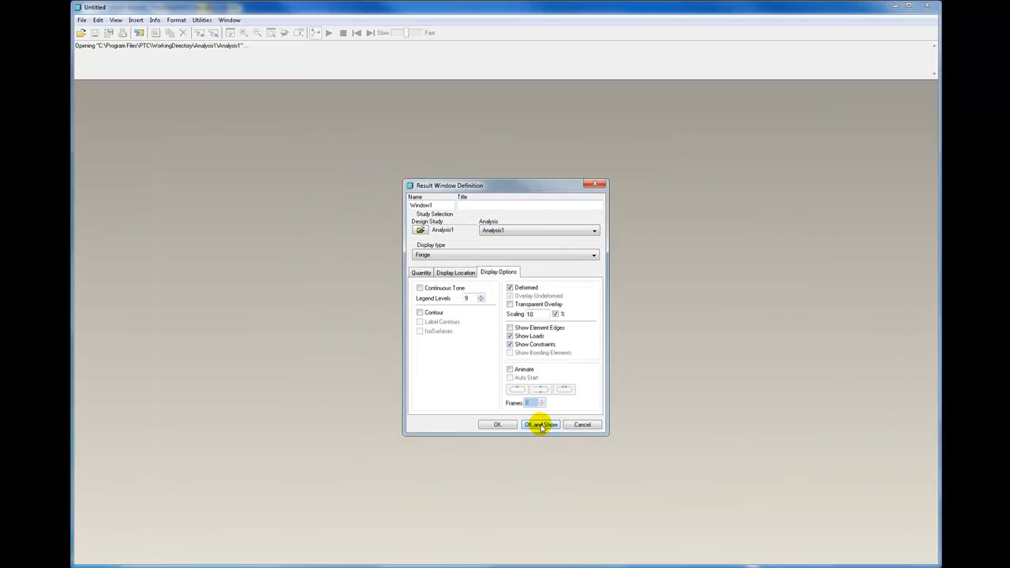
pyautogui.click(542, 427)
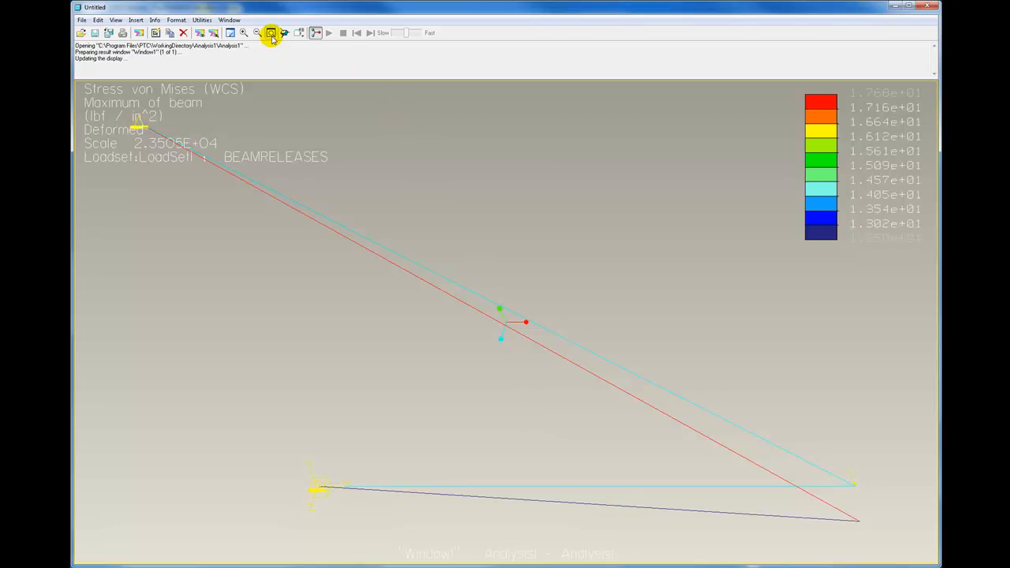
pyautogui.click(300, 34)
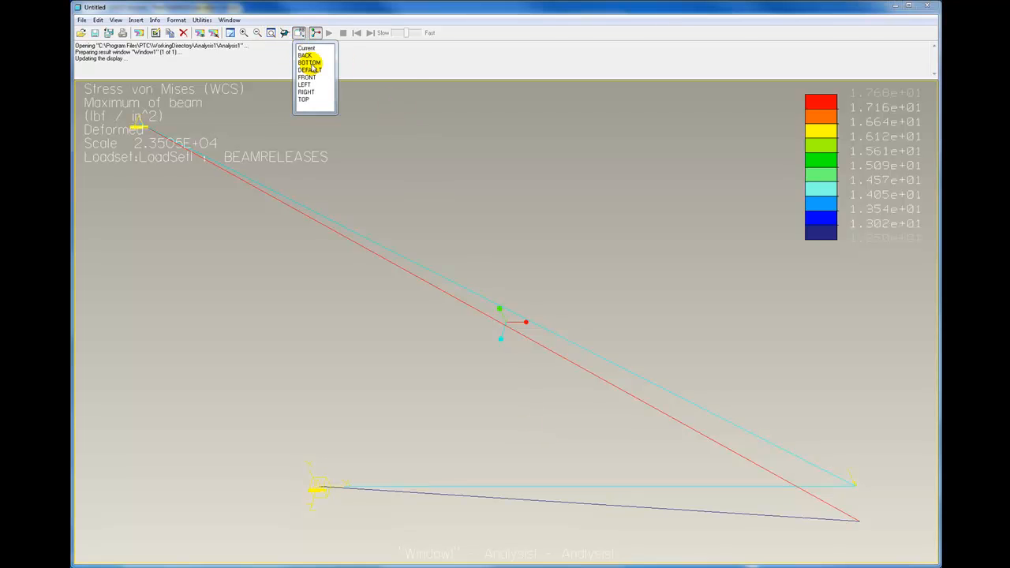
pyautogui.click(309, 75)
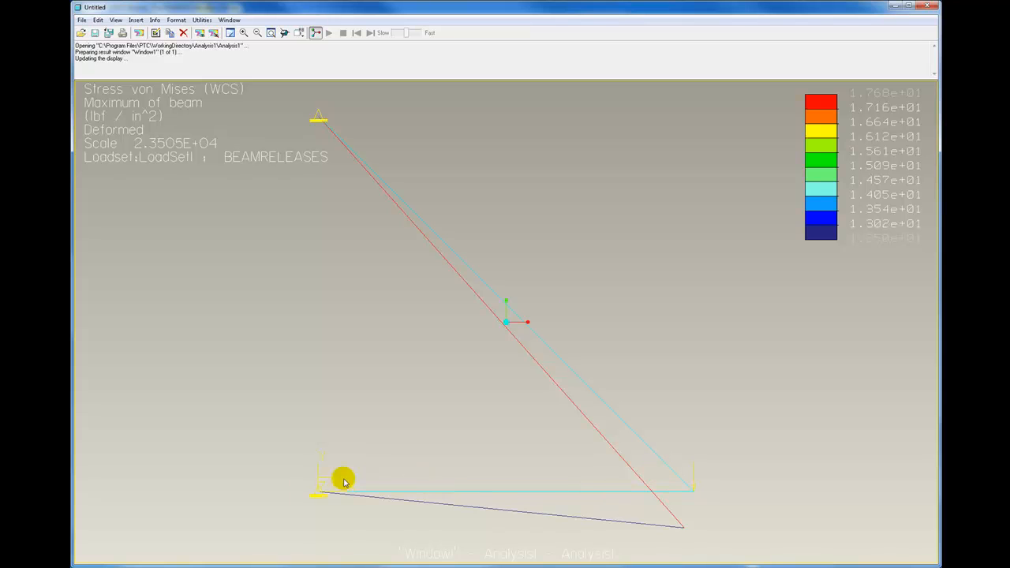